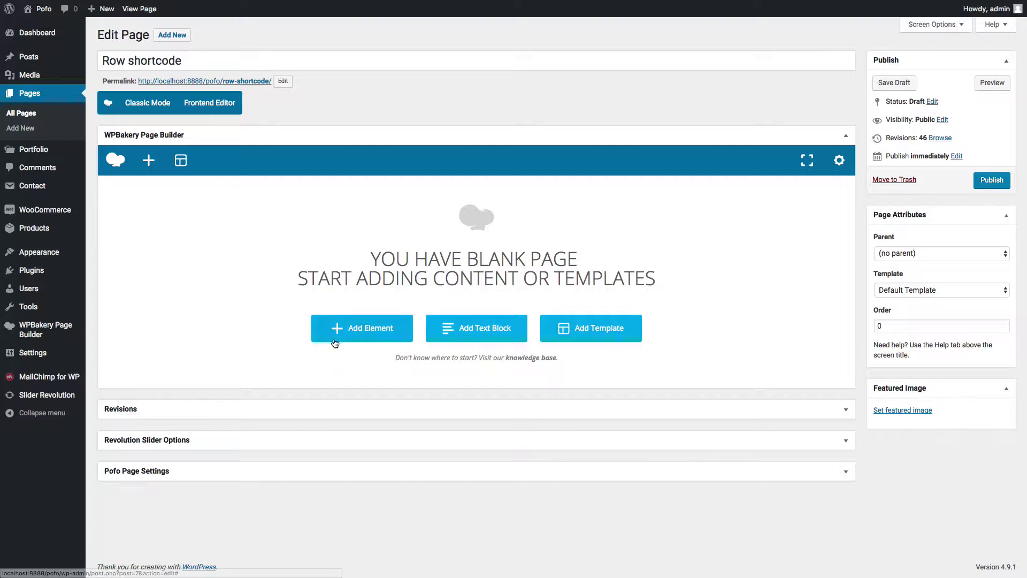
# Add a Pofo Row holding a placeholder Text Block, then check it in the front-end preview
pyautogui.click(356, 334)
pyautogui.click(191, 79)
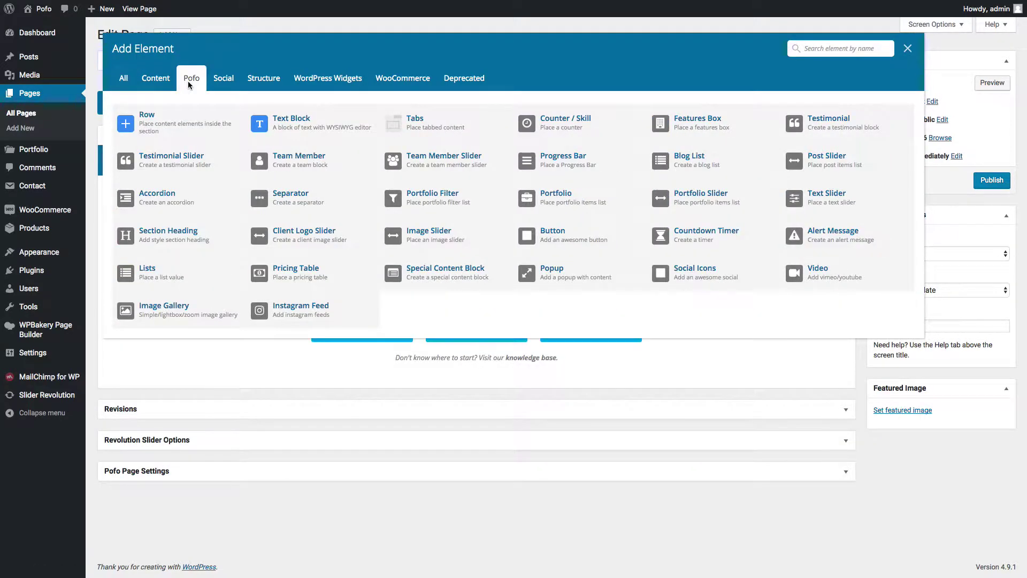
pyautogui.click(180, 119)
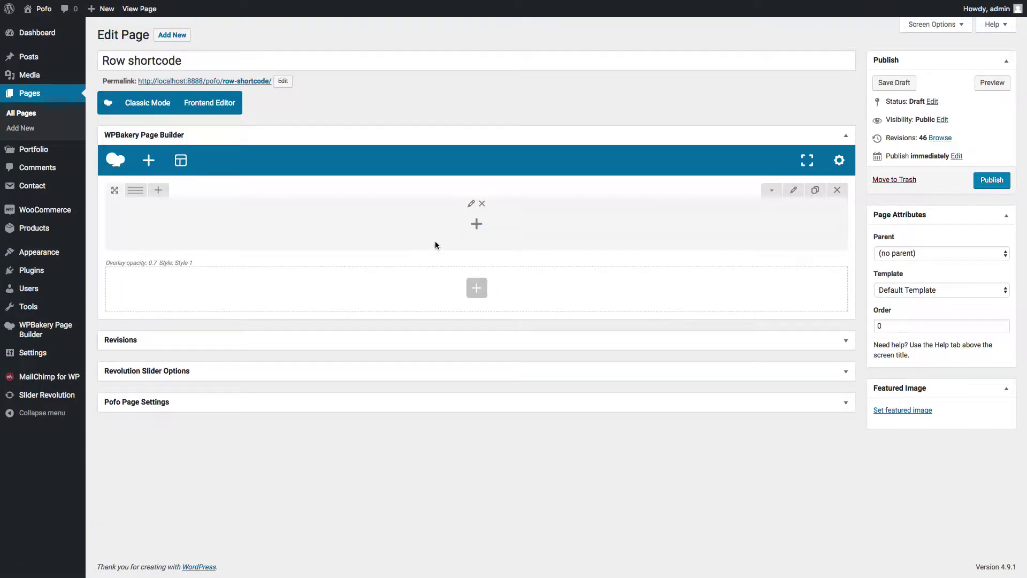
pyautogui.click(477, 225)
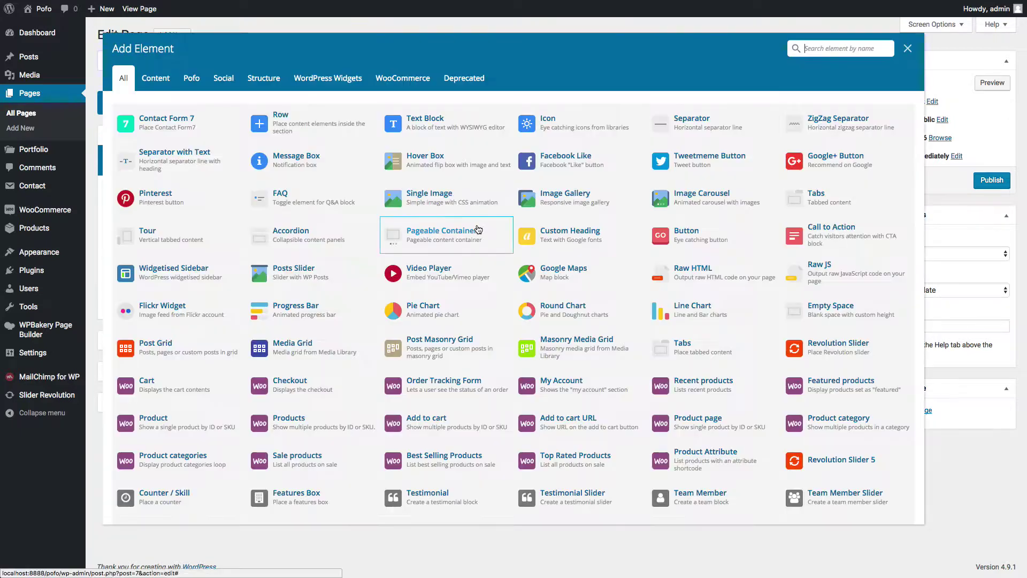
pyautogui.click(392, 184)
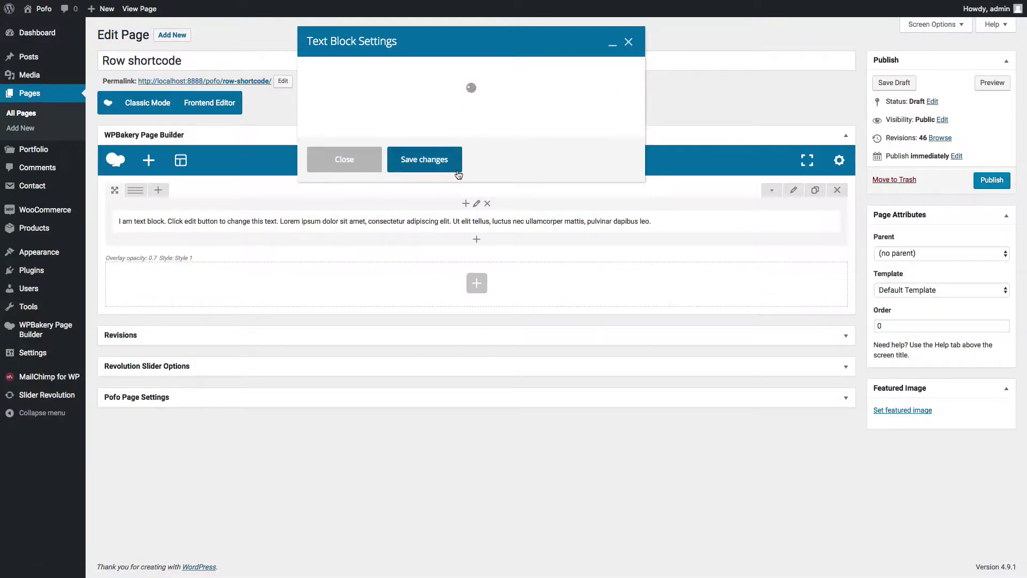
pyautogui.click(455, 162)
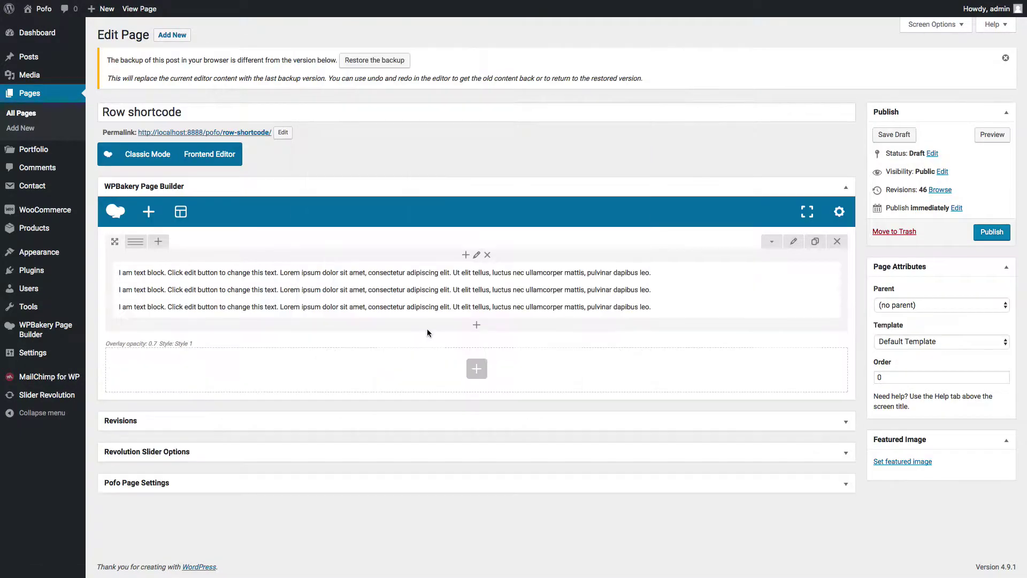
pyautogui.click(990, 135)
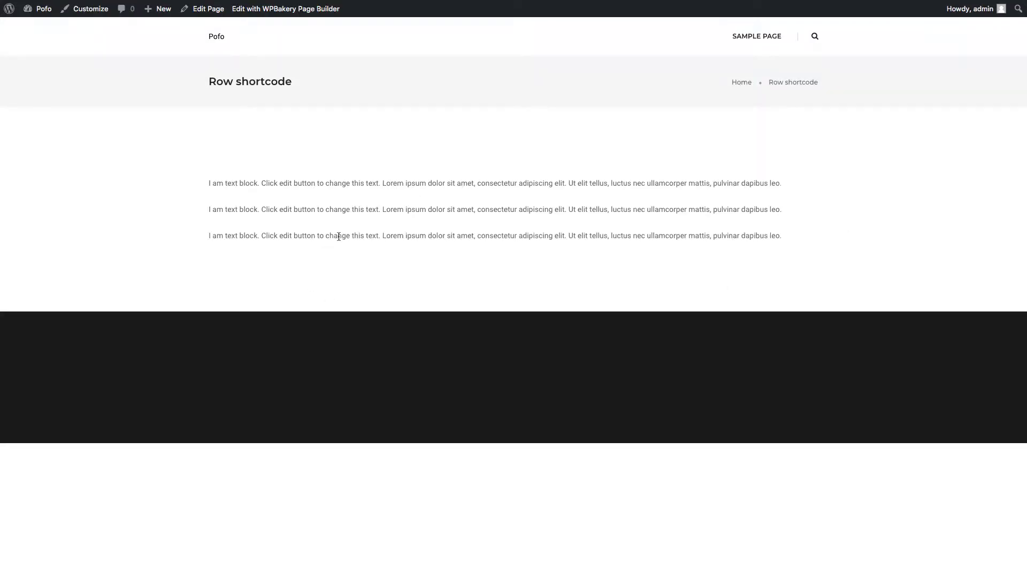
pyautogui.hotkey('ctrl', 'w')
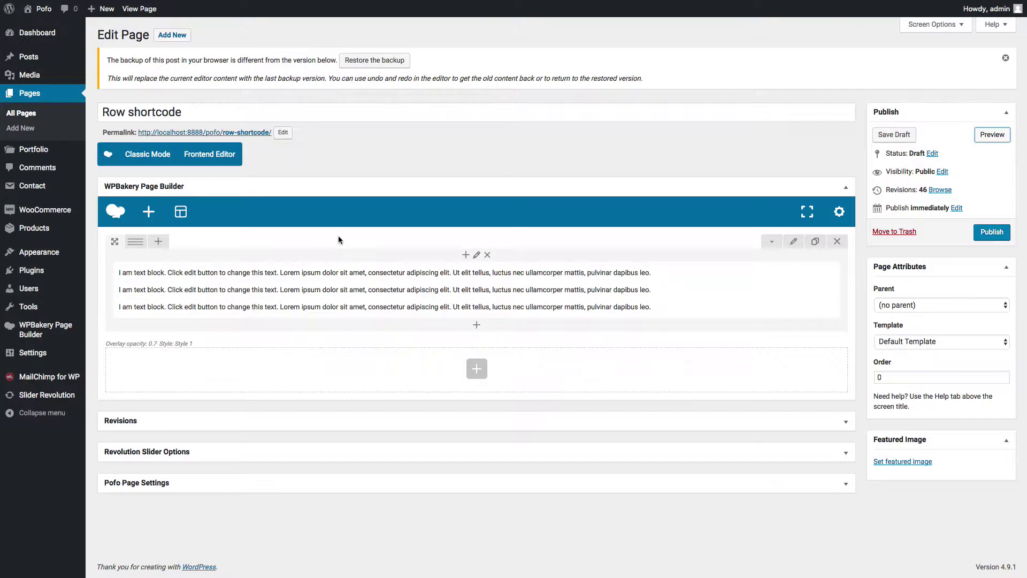
# Browse the row's Background Video, Overlay, Scroll Down and Extras settings, ending on Design Options
pyautogui.click(795, 244)
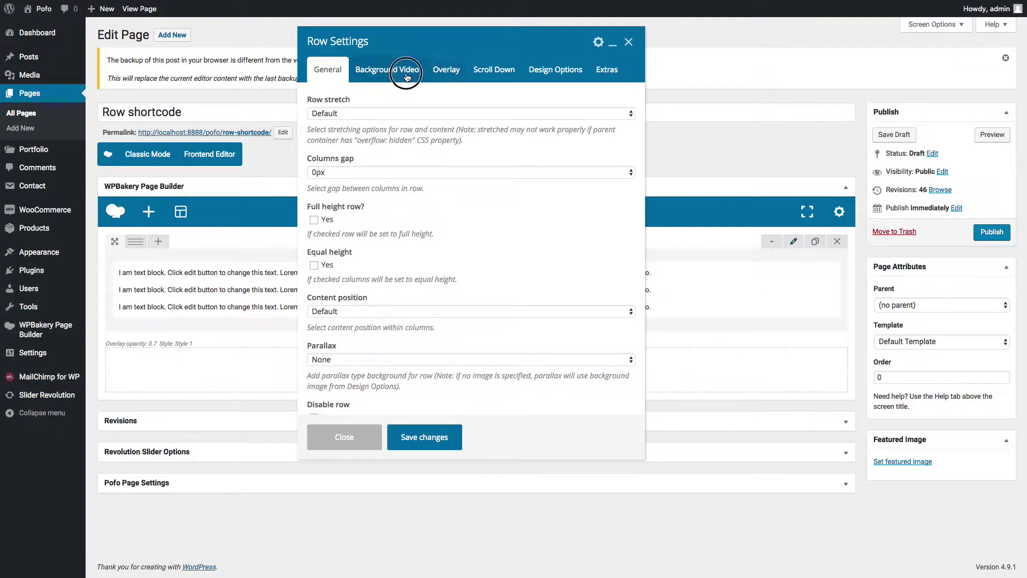
pyautogui.click(405, 78)
pyautogui.click(460, 77)
pyautogui.click(491, 76)
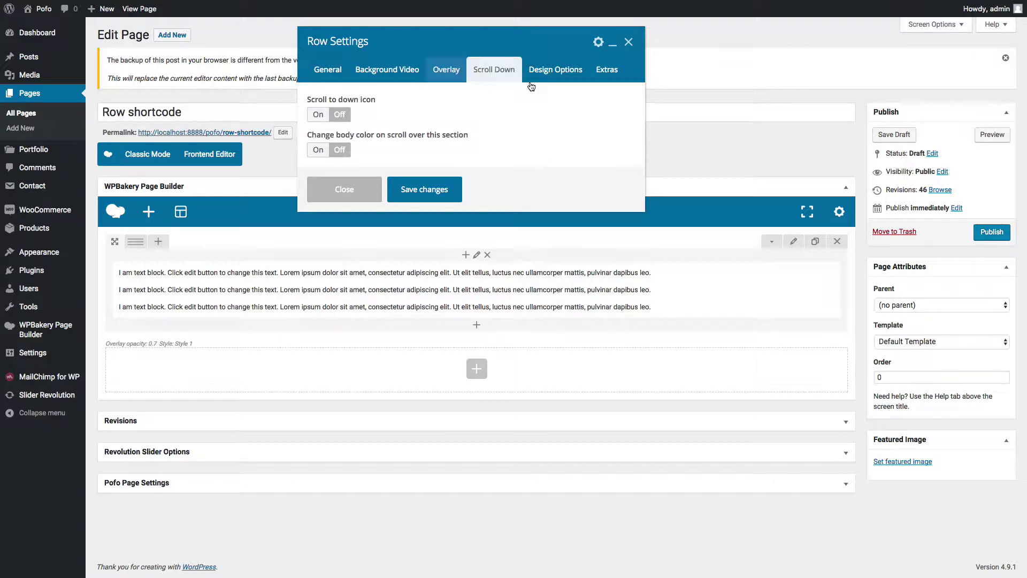
pyautogui.click(551, 76)
pyautogui.click(605, 76)
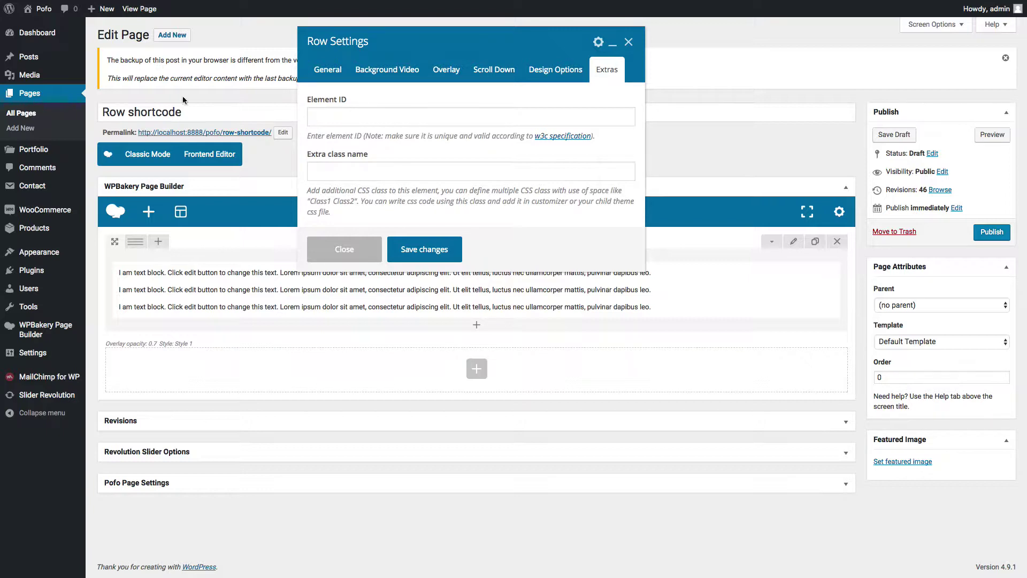
pyautogui.click(558, 79)
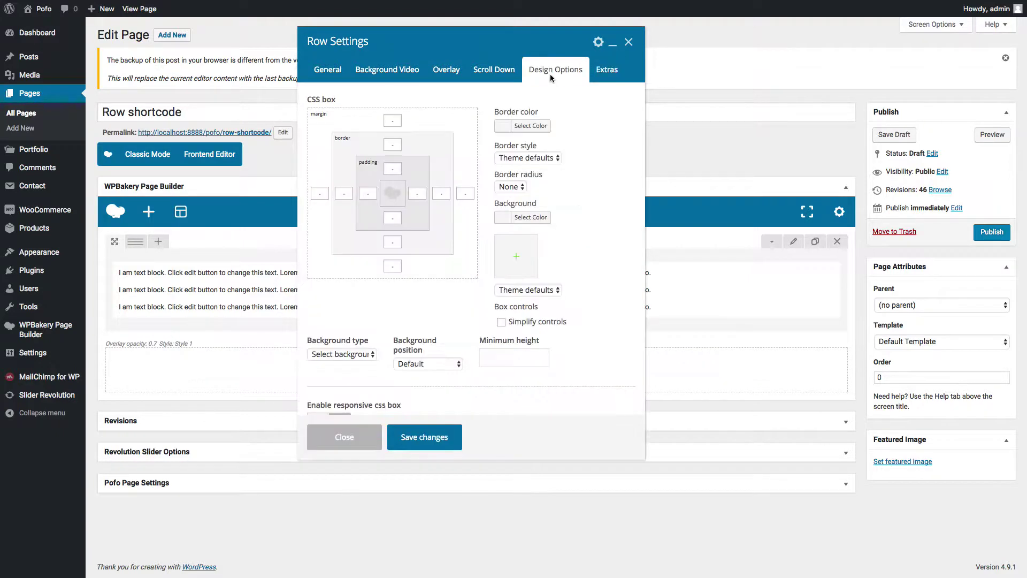
# Give the row an orange #dd9933 background colour and save it
pyautogui.click(522, 220)
pyautogui.click(521, 355)
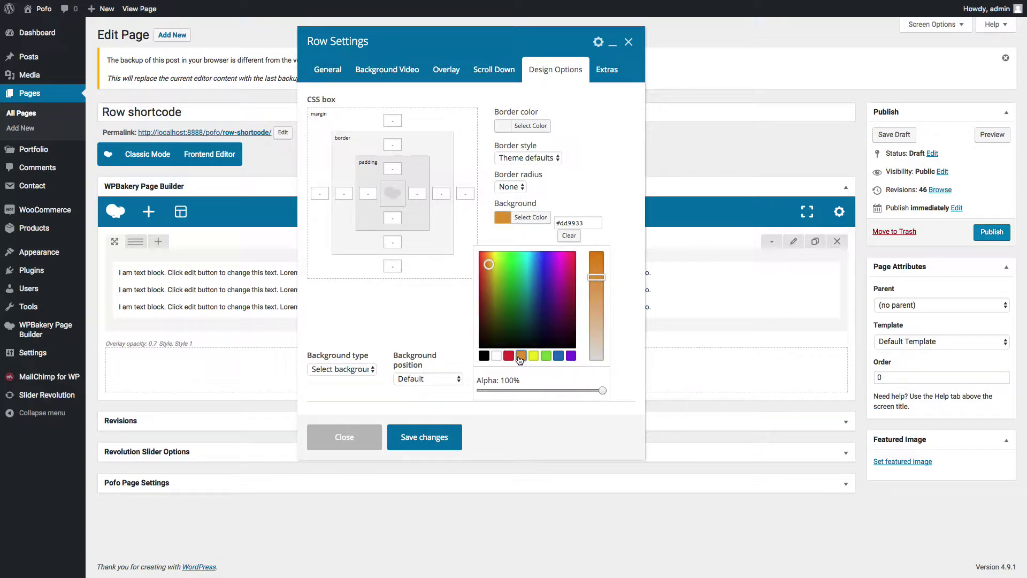
pyautogui.click(447, 346)
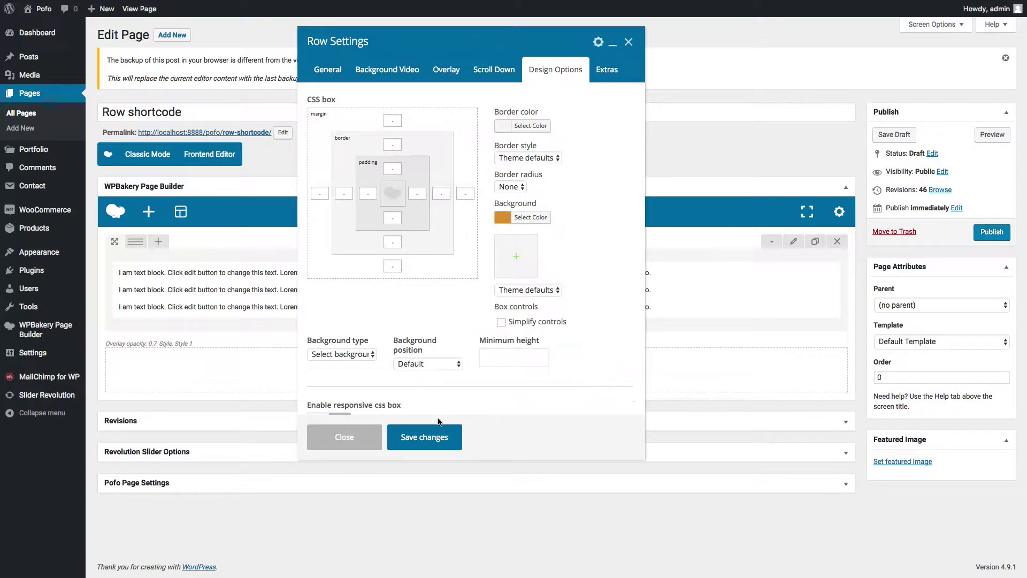
pyautogui.click(427, 440)
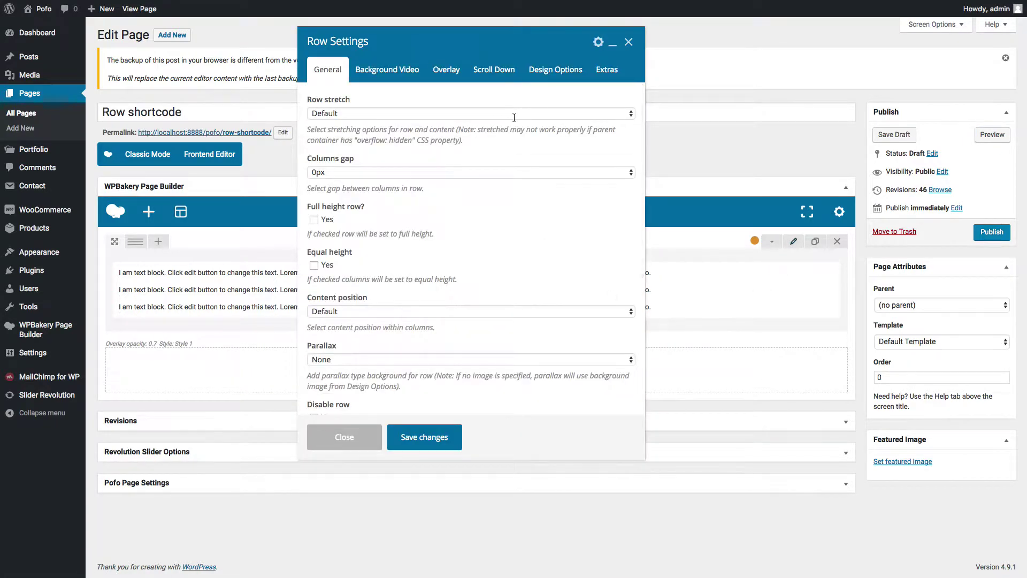
# Clear the row's orange background colour again in Design Options
pyautogui.click(548, 78)
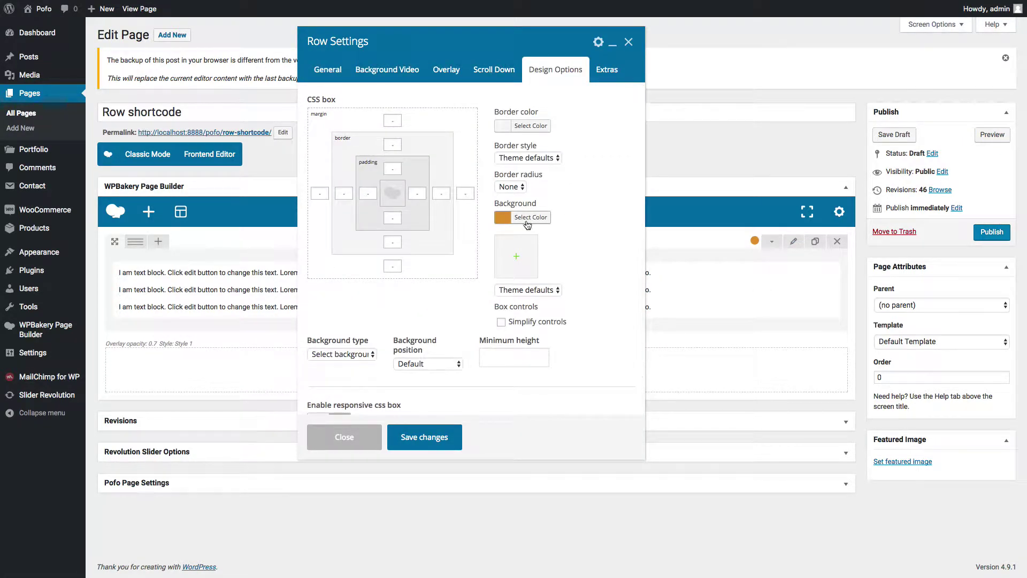
pyautogui.click(527, 219)
pyautogui.click(569, 236)
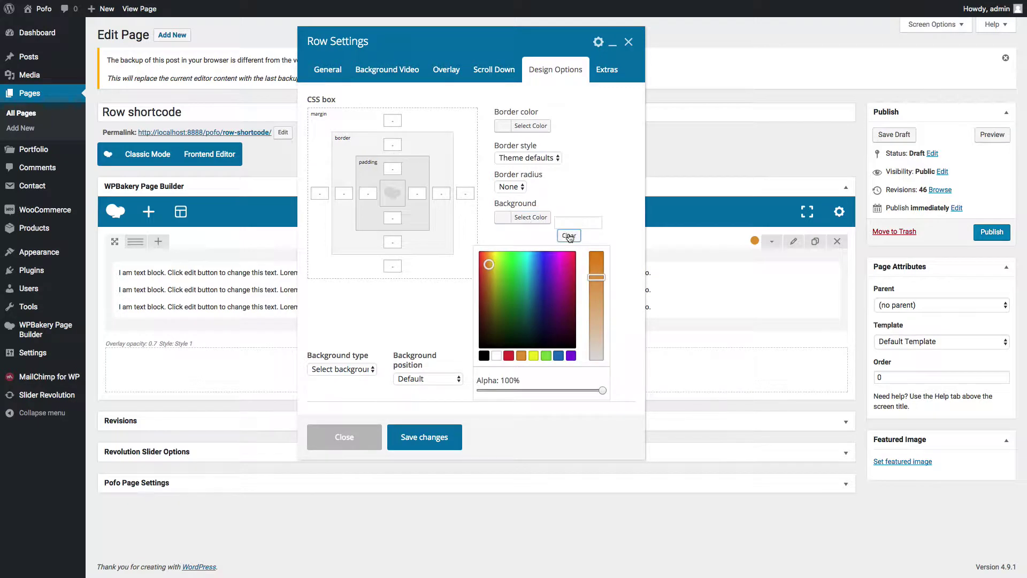
pyautogui.click(390, 73)
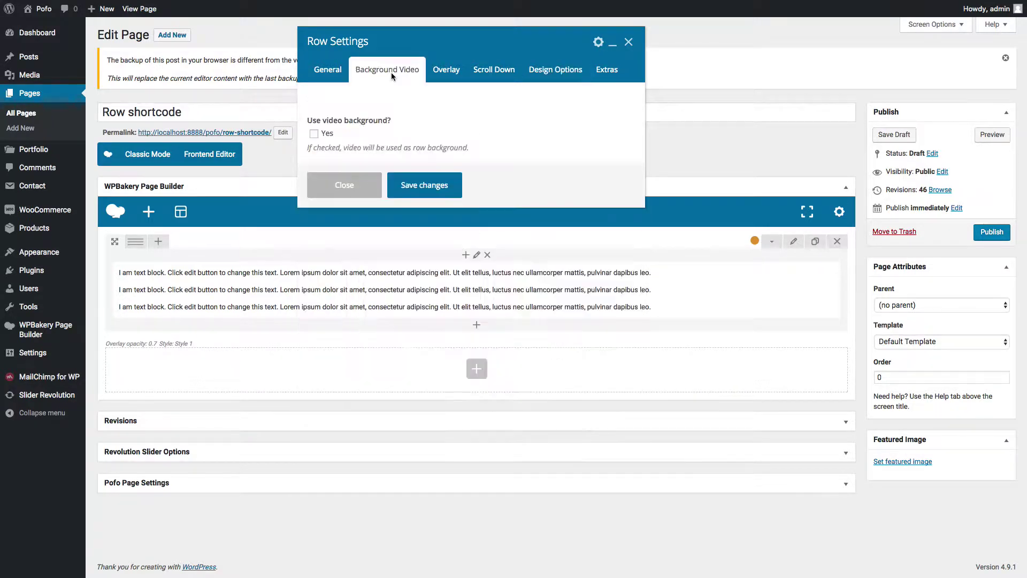
# Give the row a YouTube video background, save it, and preview the city-skyline video
pyautogui.click(326, 134)
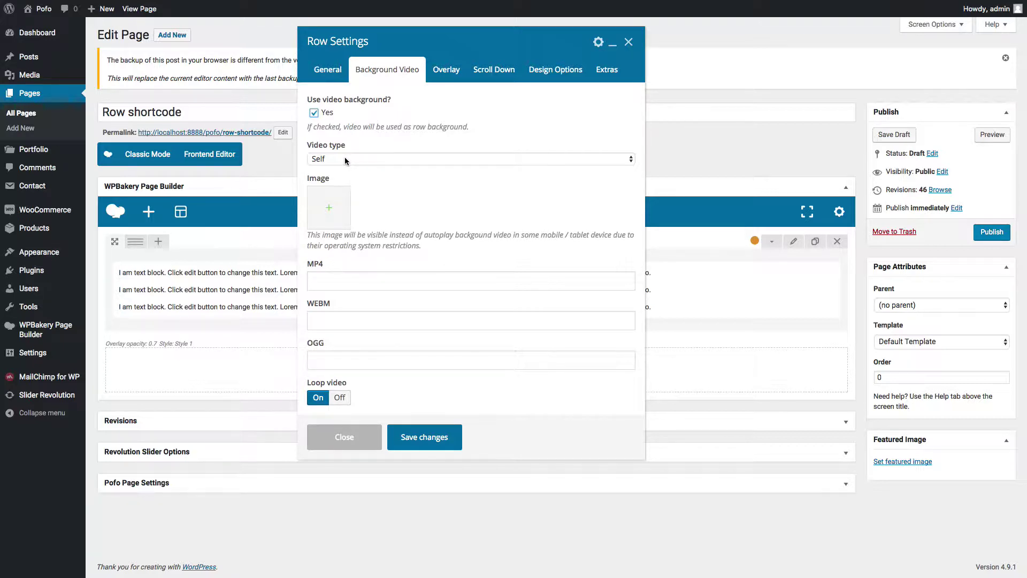
pyautogui.click(337, 282)
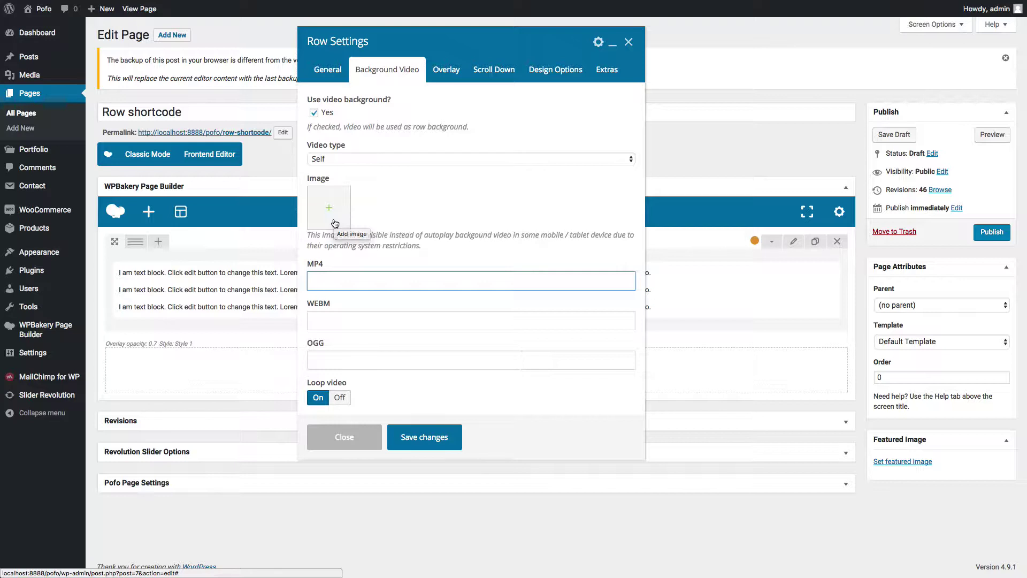
pyautogui.click(344, 159)
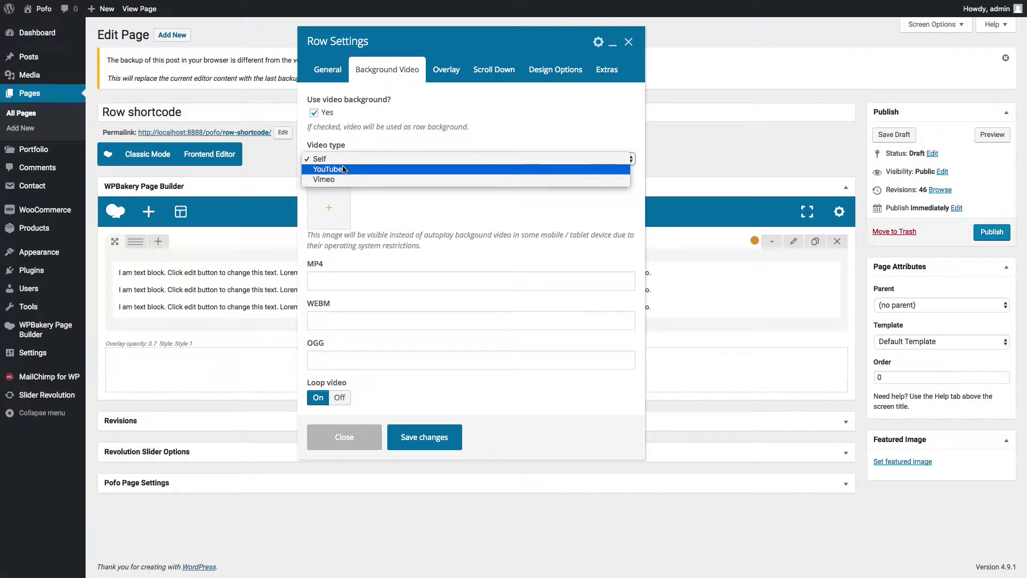
pyautogui.click(343, 169)
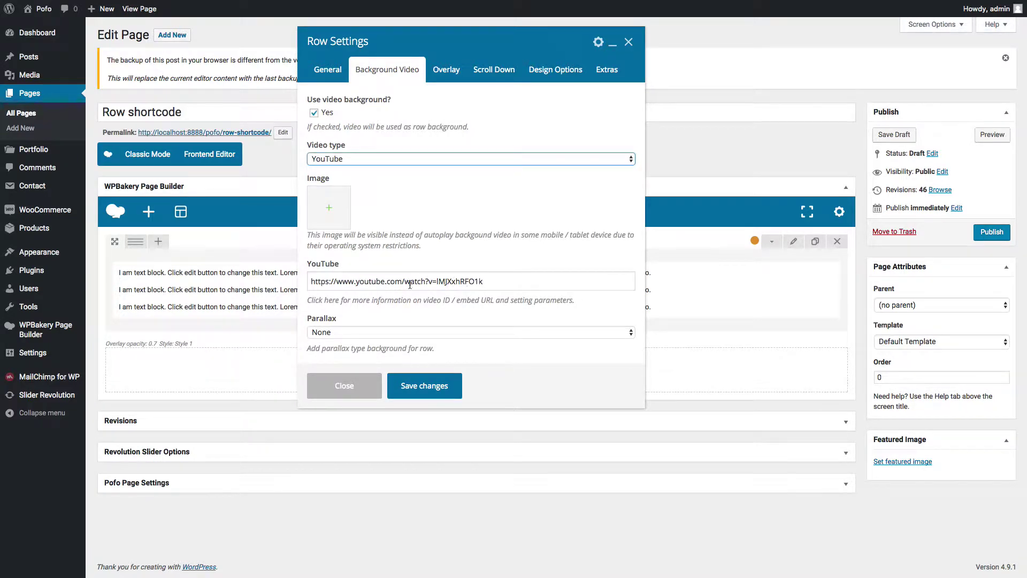
pyautogui.click(424, 385)
pyautogui.click(993, 135)
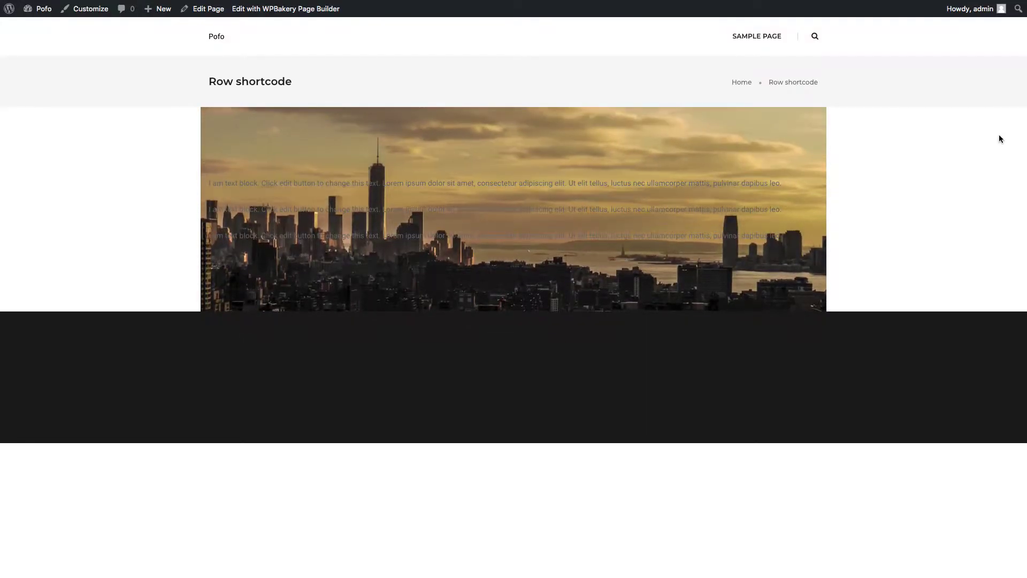
pyautogui.hotkey('ctrl', 'w')
# Swap the row's video background for a café photo background image
pyautogui.click(793, 241)
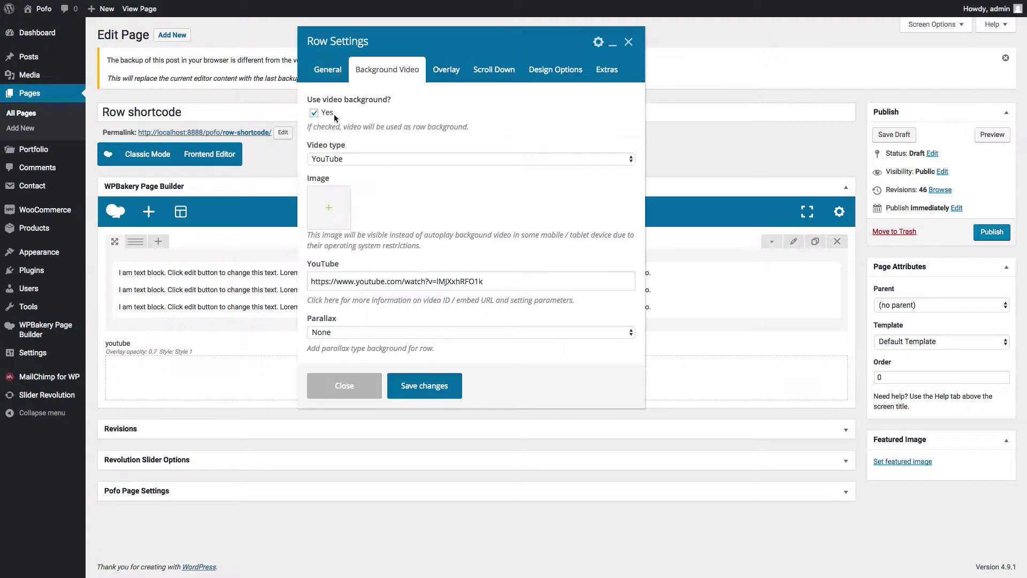
pyautogui.click(315, 112)
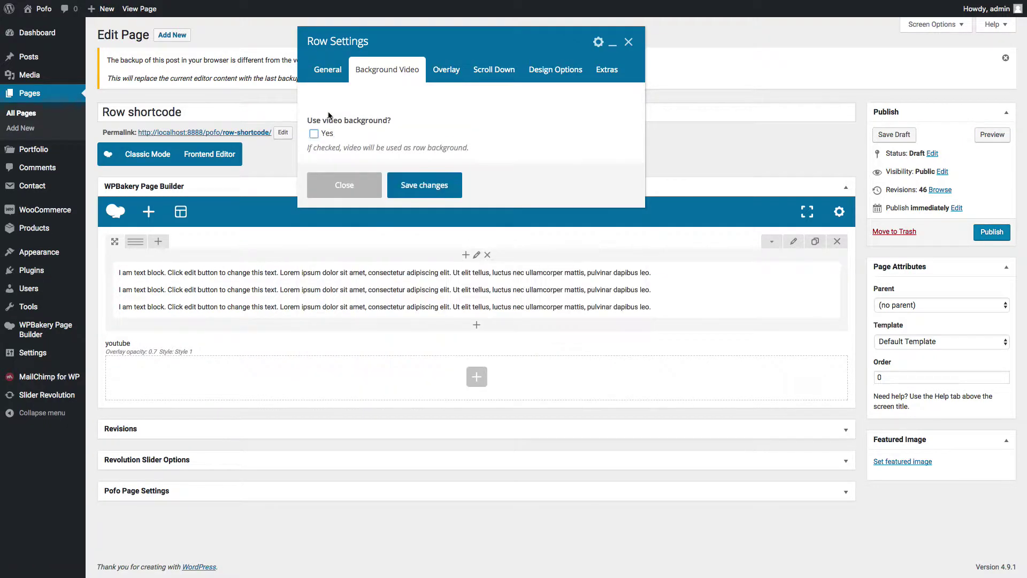
pyautogui.click(553, 76)
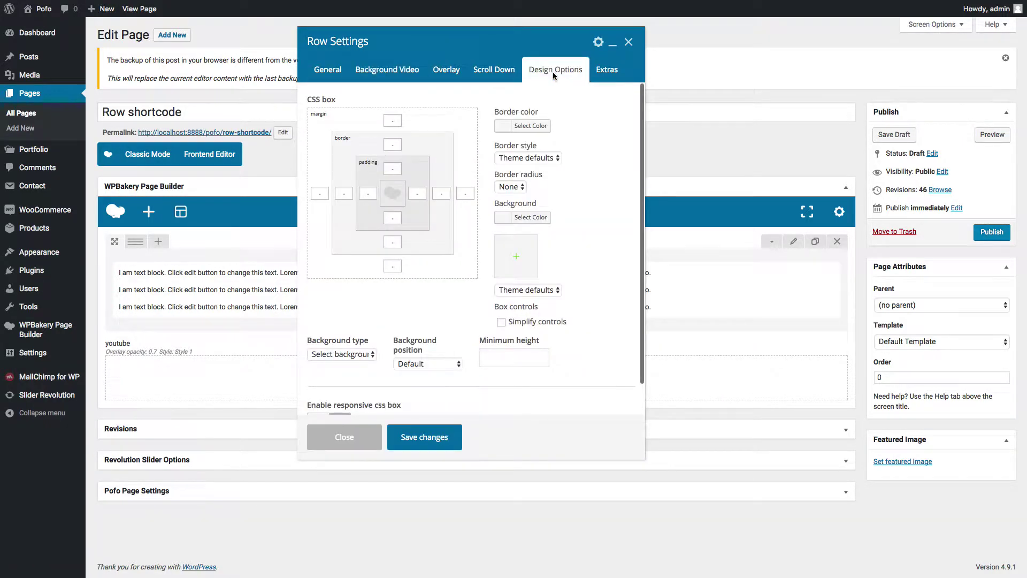
pyautogui.click(517, 266)
pyautogui.click(967, 544)
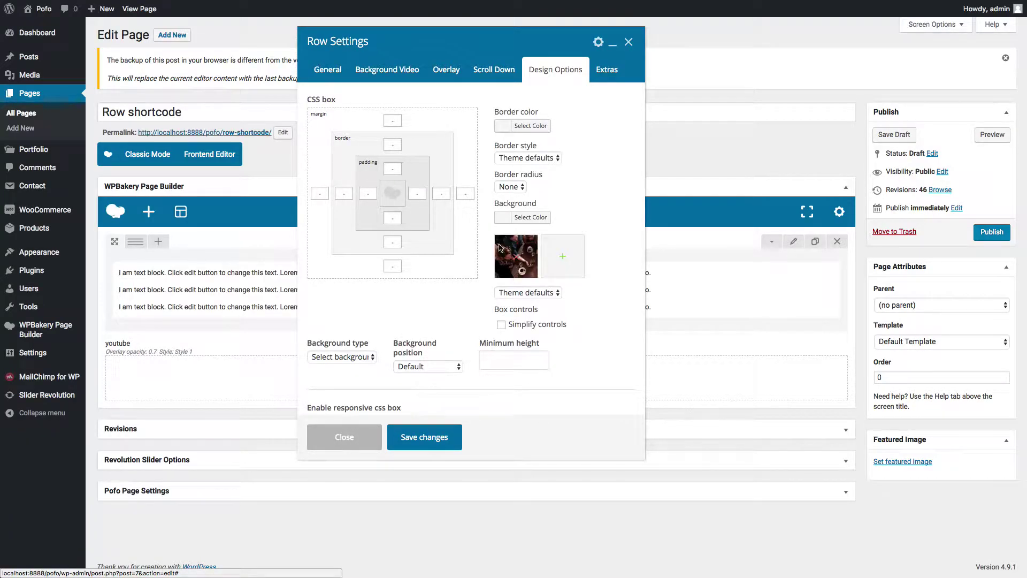
# Save and preview the café background, then switch the row's colour overlay on
pyautogui.click(423, 437)
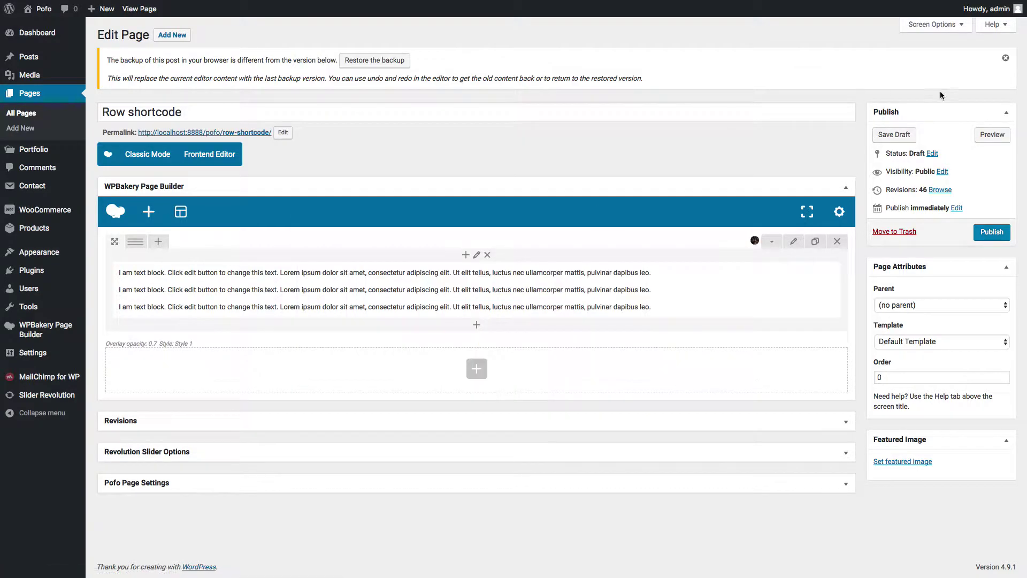
pyautogui.click(992, 135)
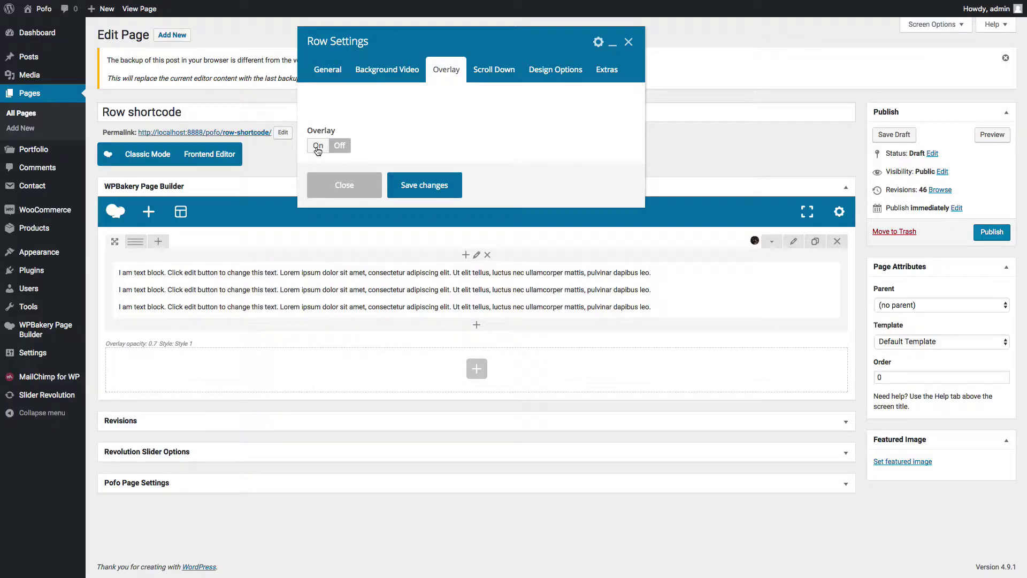
pyautogui.click(318, 114)
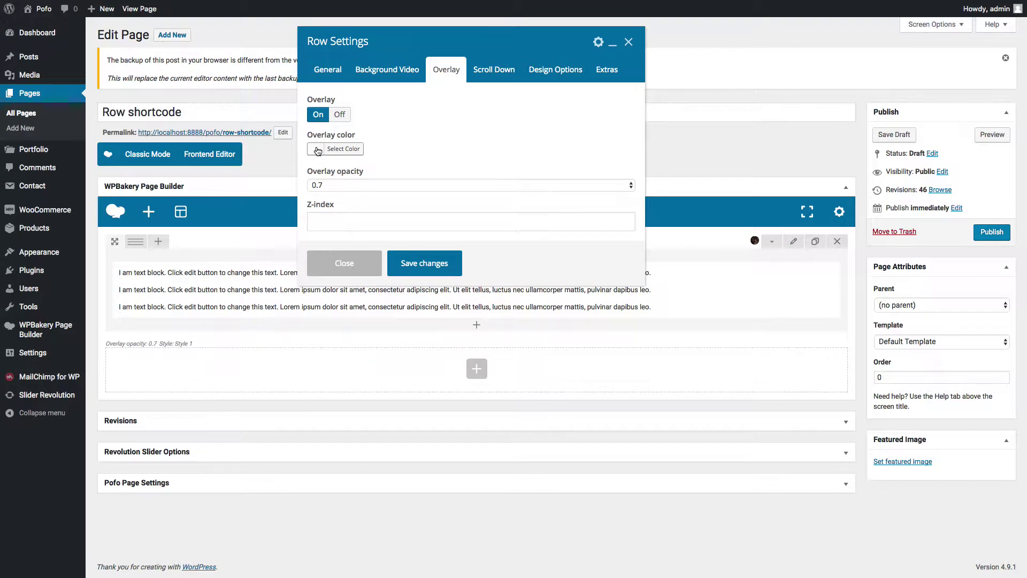
# Set a yellow #eeee22 row overlay at 0.4 opacity, save, and preview the tinted image
pyautogui.click(317, 150)
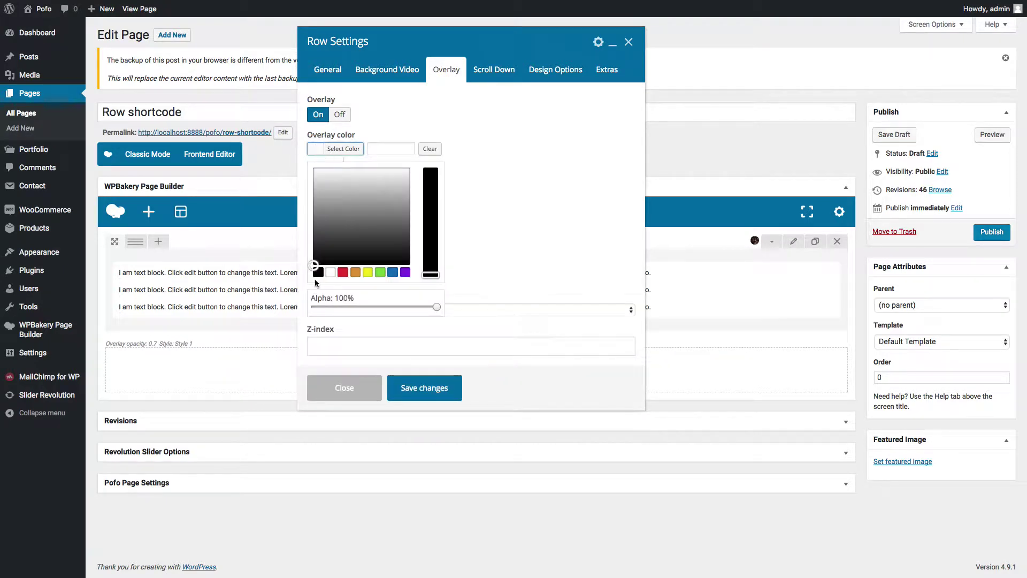
pyautogui.click(368, 272)
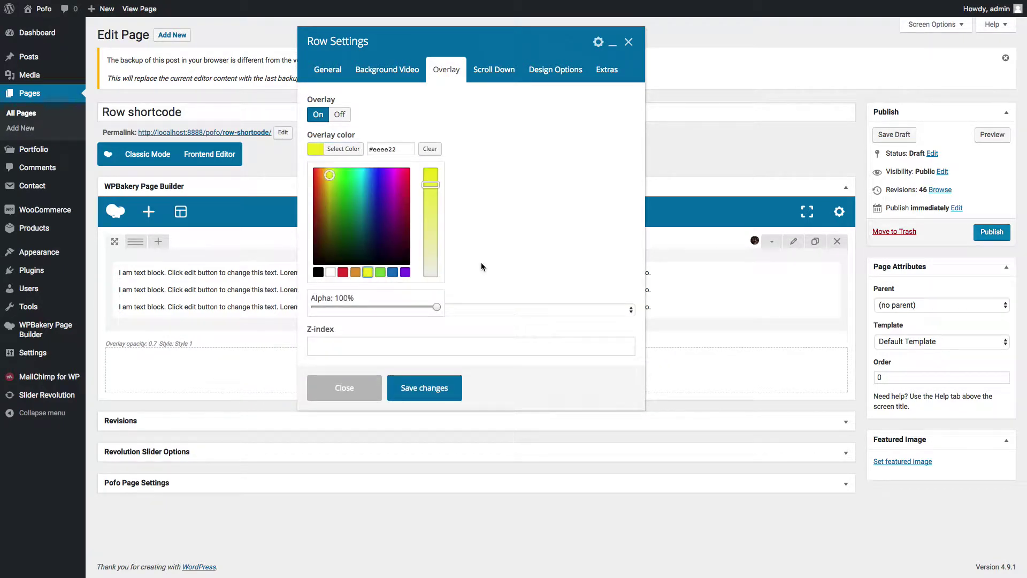
pyautogui.click(517, 263)
pyautogui.click(345, 186)
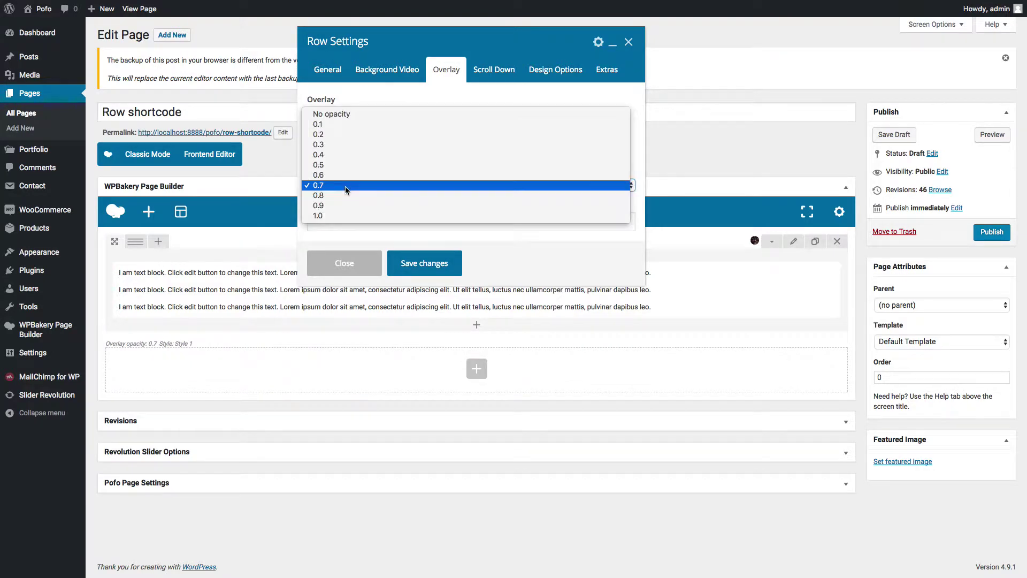
pyautogui.click(332, 154)
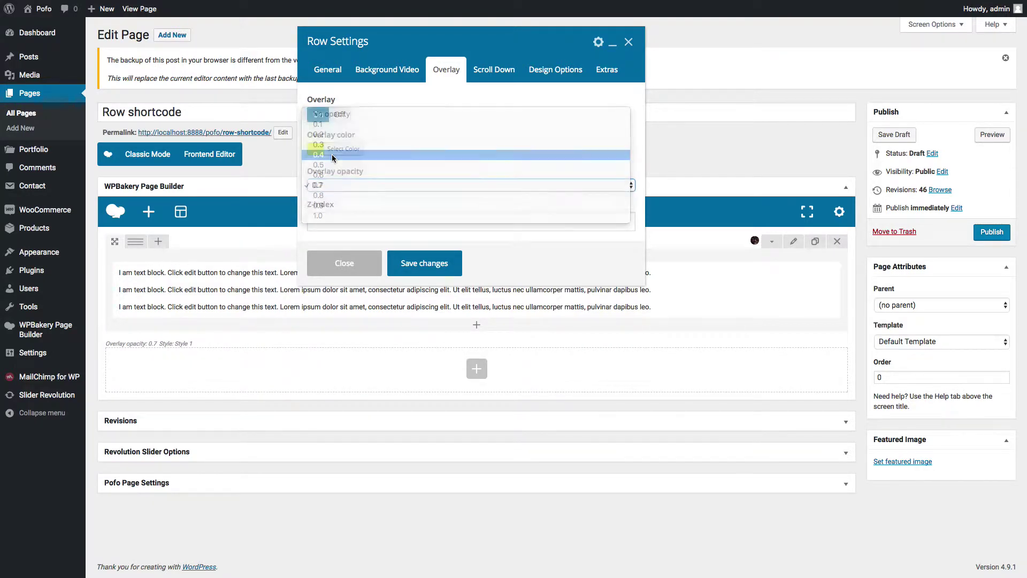
pyautogui.click(425, 266)
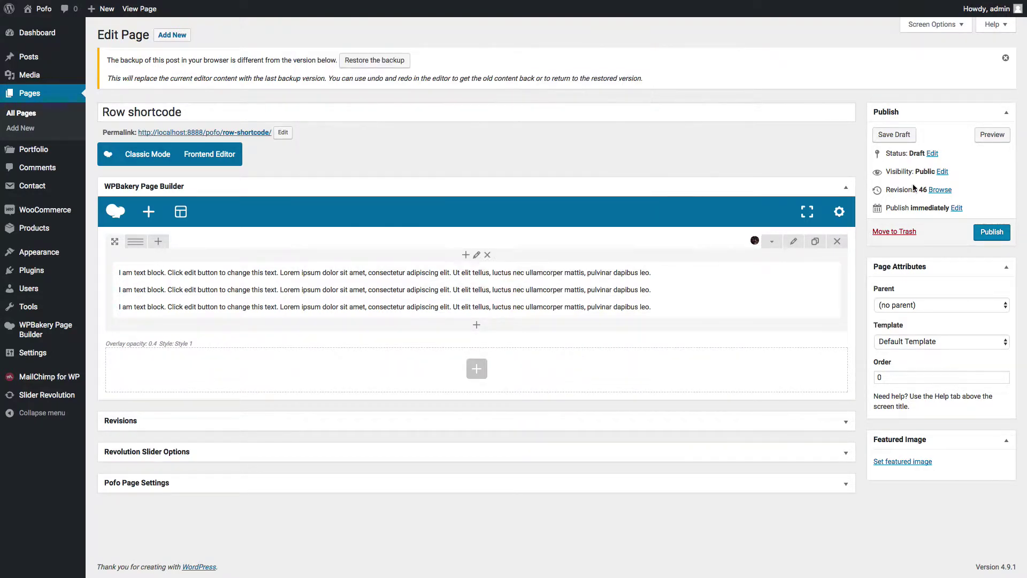
pyautogui.click(993, 135)
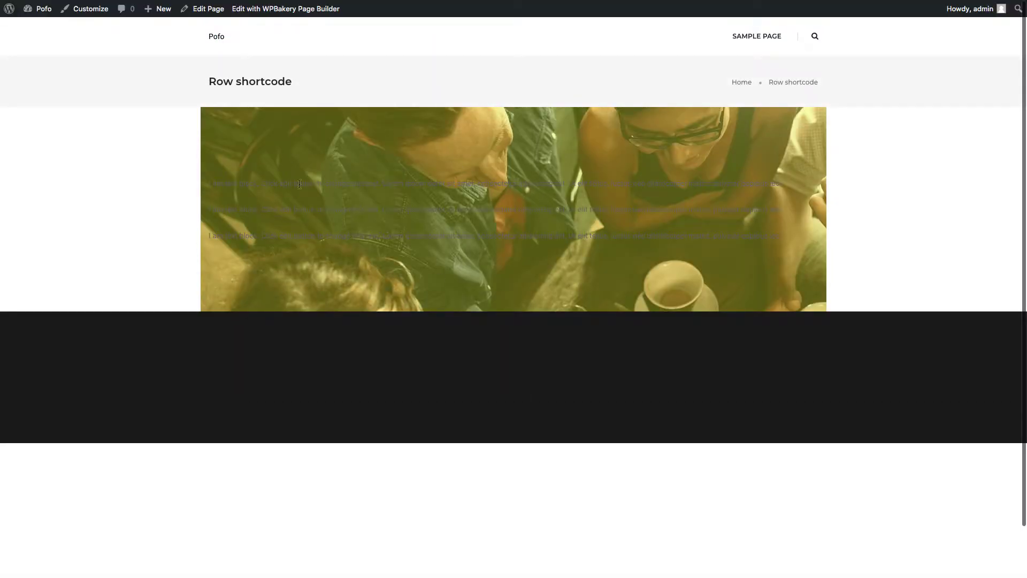
pyautogui.hotkey('ctrl', 'w')
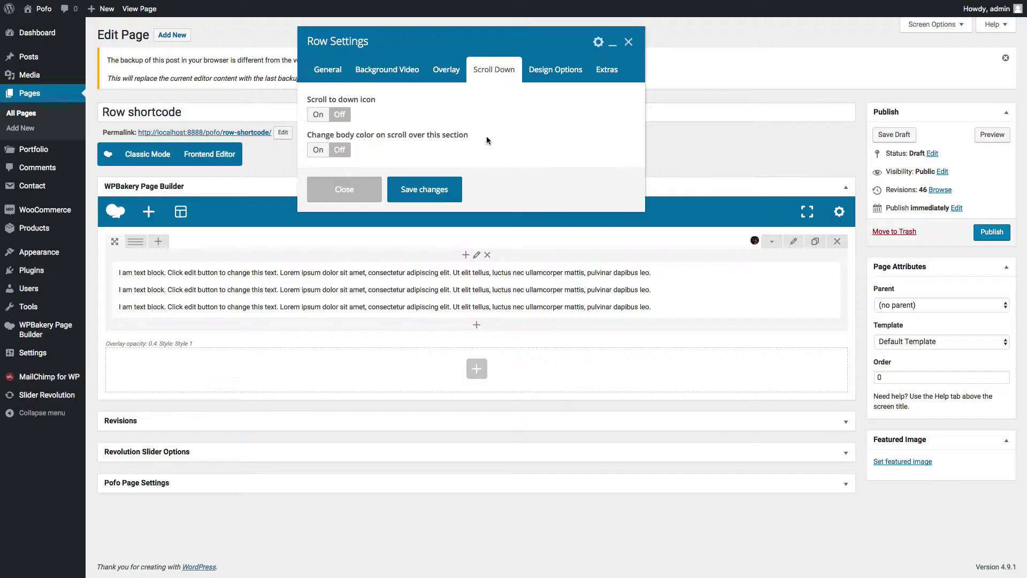
# Turn on the scroll-down icon with Style 2, review the remaining icon options, and close settings
pyautogui.click(317, 115)
pyautogui.click(310, 152)
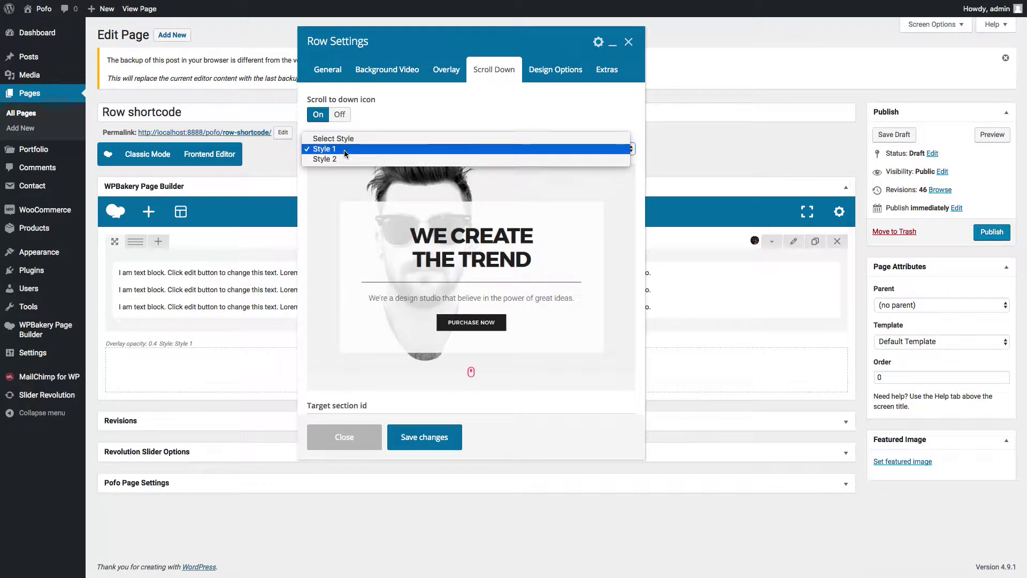
pyautogui.click(344, 149)
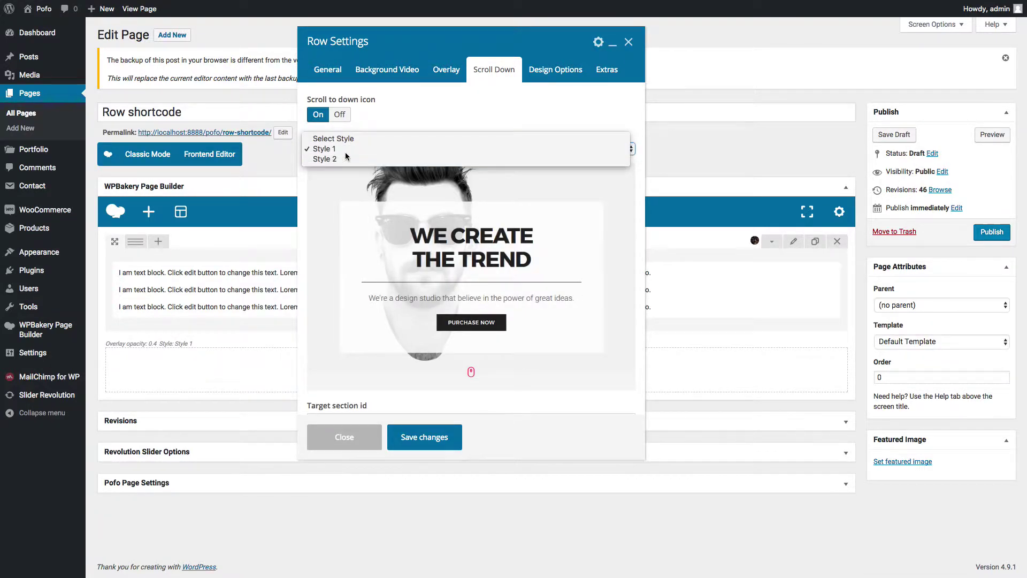
pyautogui.click(344, 152)
pyautogui.click(340, 159)
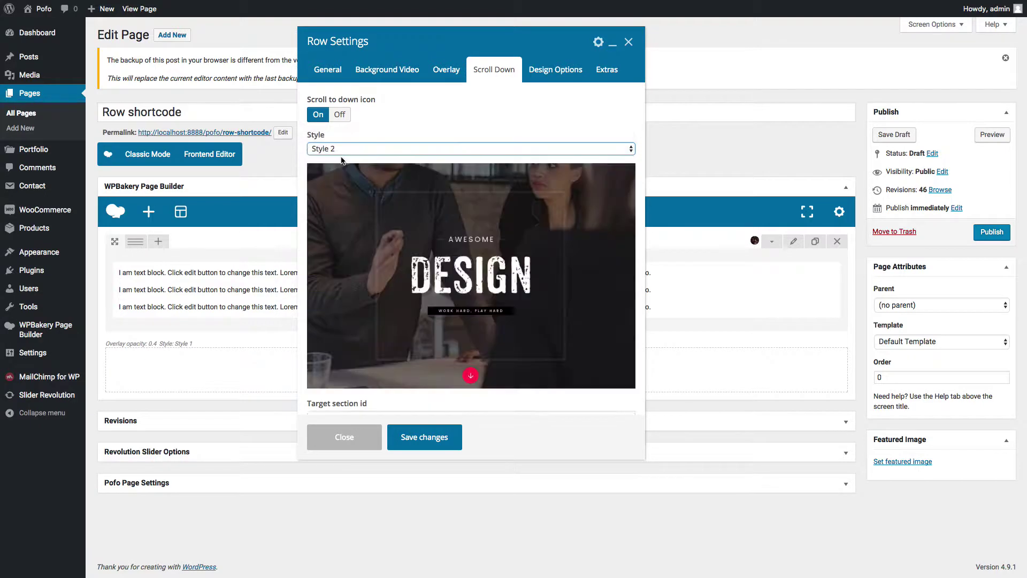
pyautogui.scroll(-1, 323, 309)
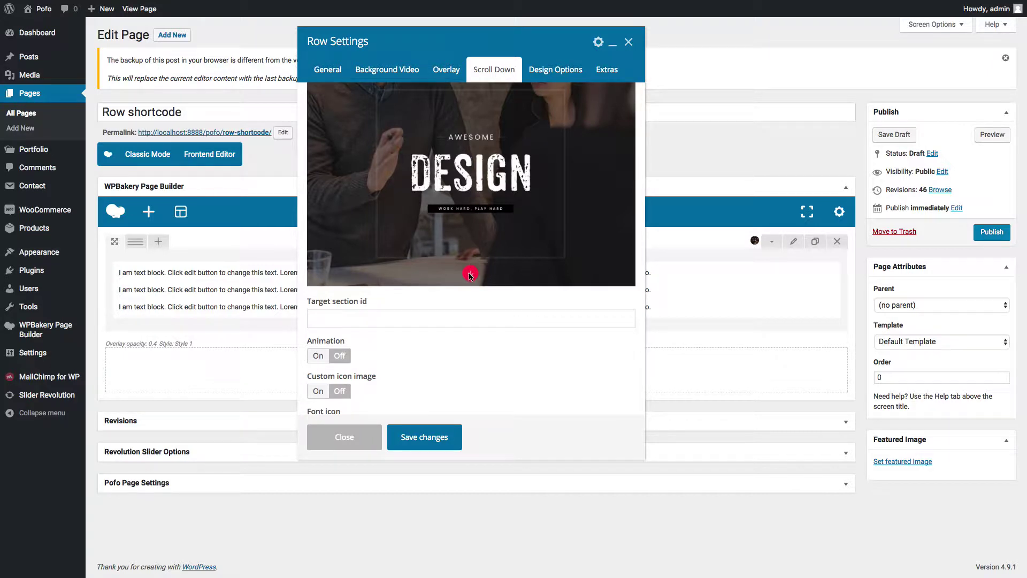
pyautogui.scroll(-3, 337, 330)
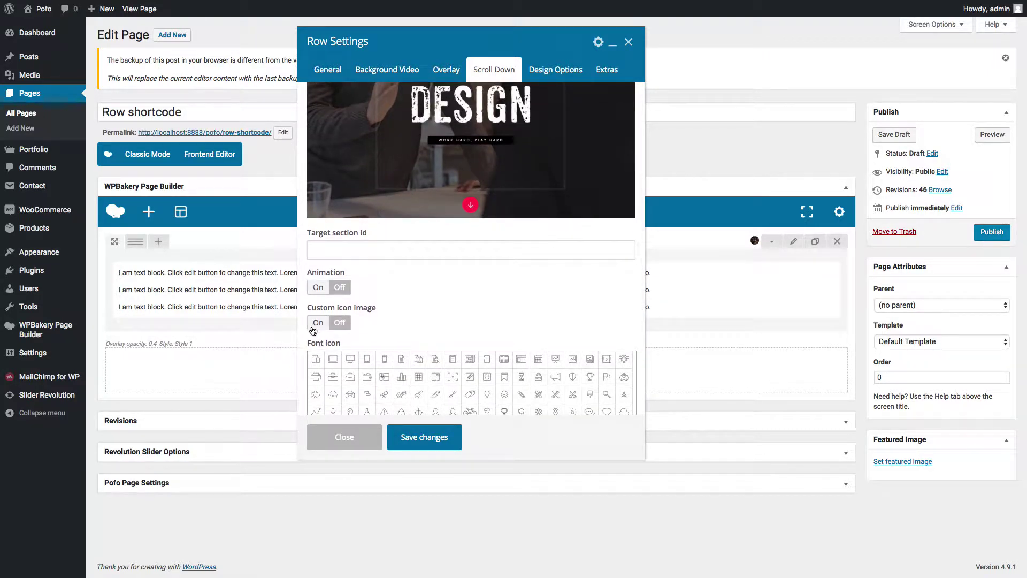
pyautogui.scroll(-2, 305, 345)
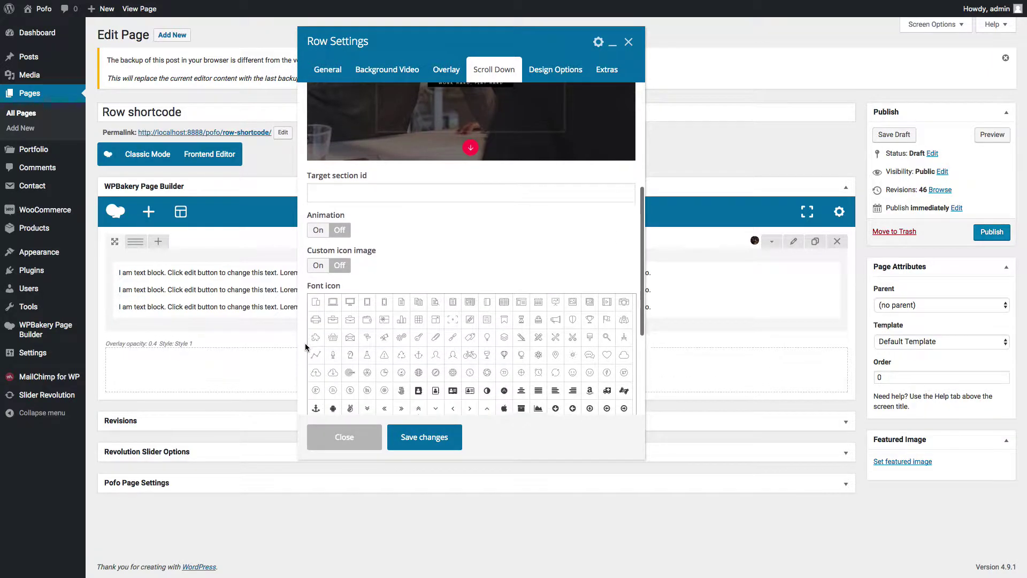
pyautogui.scroll(-6, 305, 346)
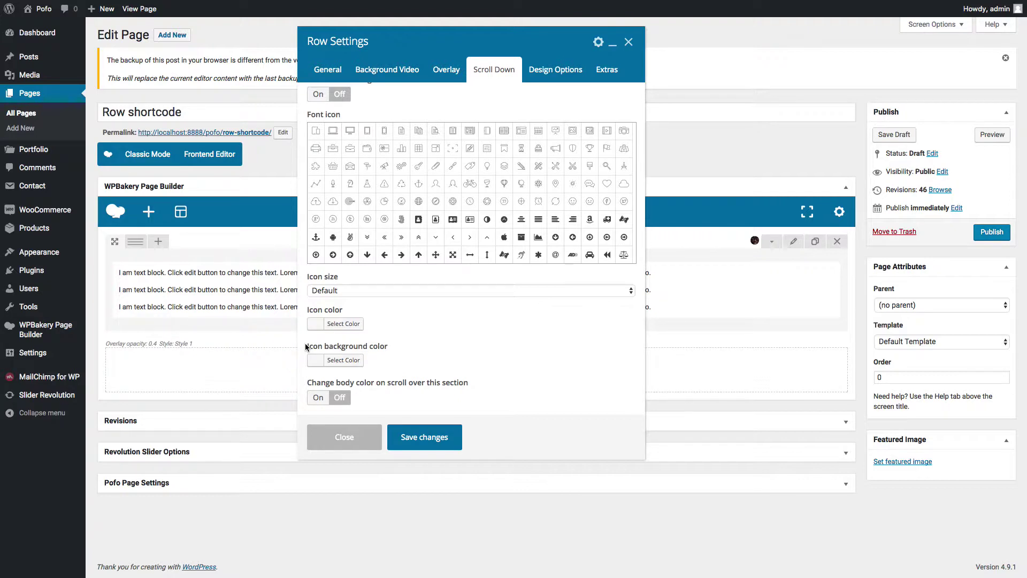
pyautogui.press('Escape')
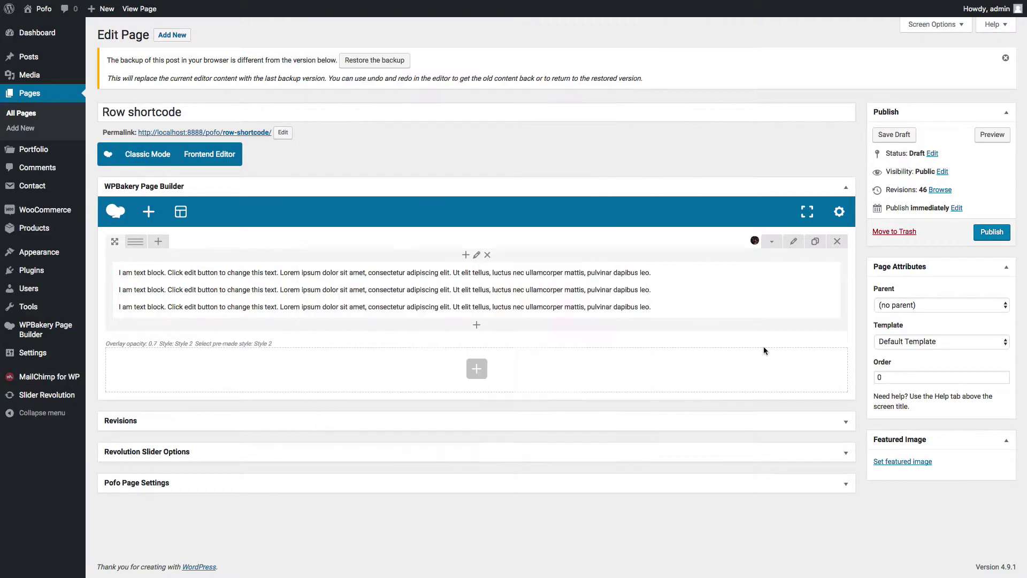
# Preview the page, then turn on the row's body colour change on scroll
pyautogui.click(991, 135)
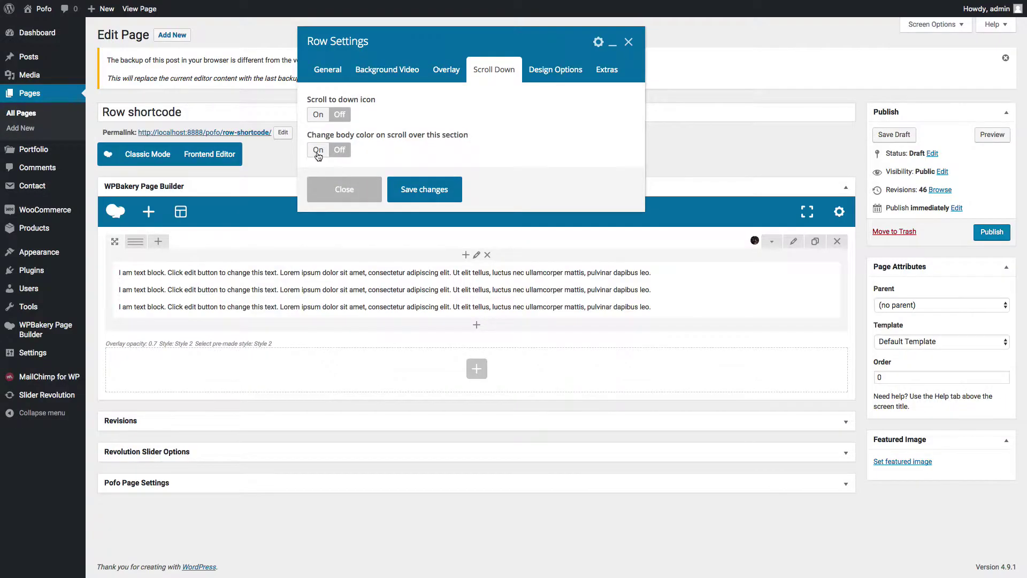
pyautogui.click(317, 150)
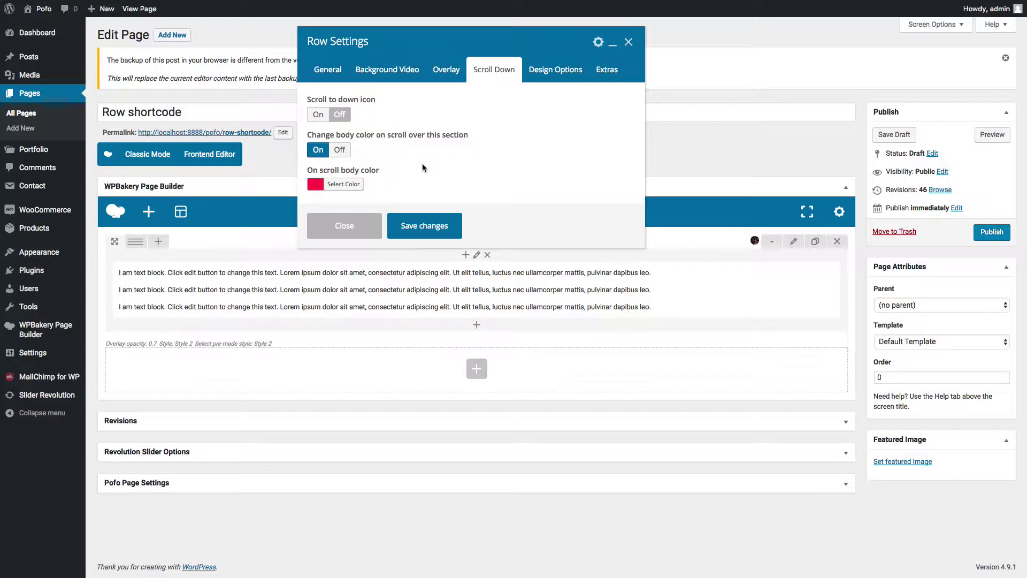
pyautogui.click(555, 70)
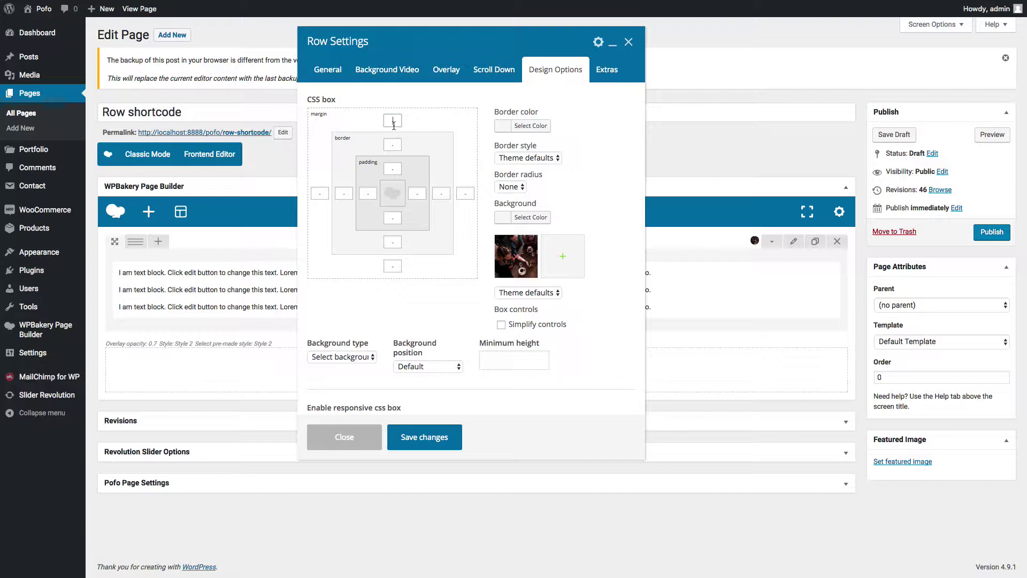
# Inspect the row's border, padding and margin fields and background type and position lists, unchanged
pyautogui.click(392, 145)
pyautogui.click(414, 194)
pyautogui.click(469, 192)
pyautogui.scroll(-1, 361, 329)
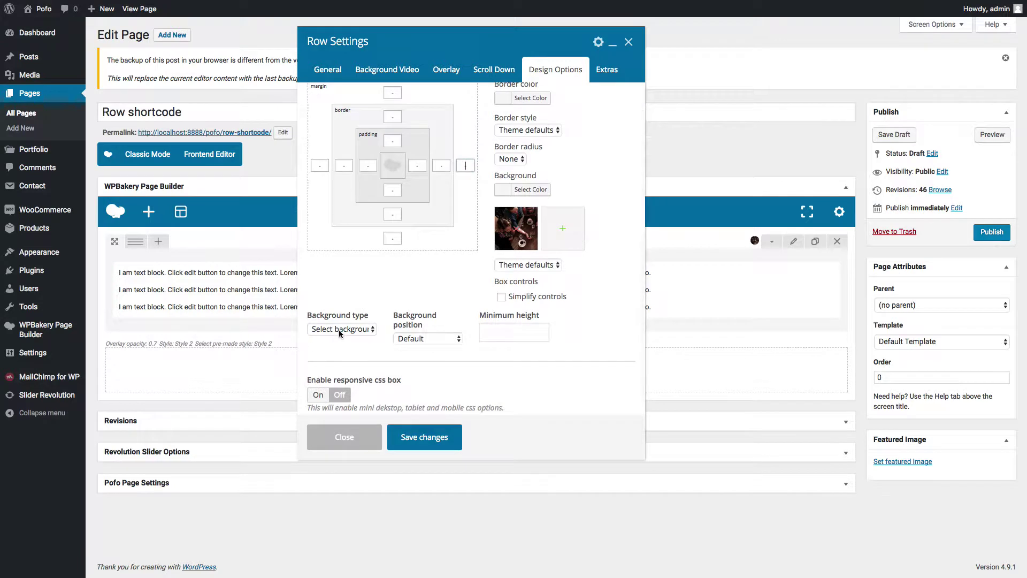
pyautogui.click(352, 329)
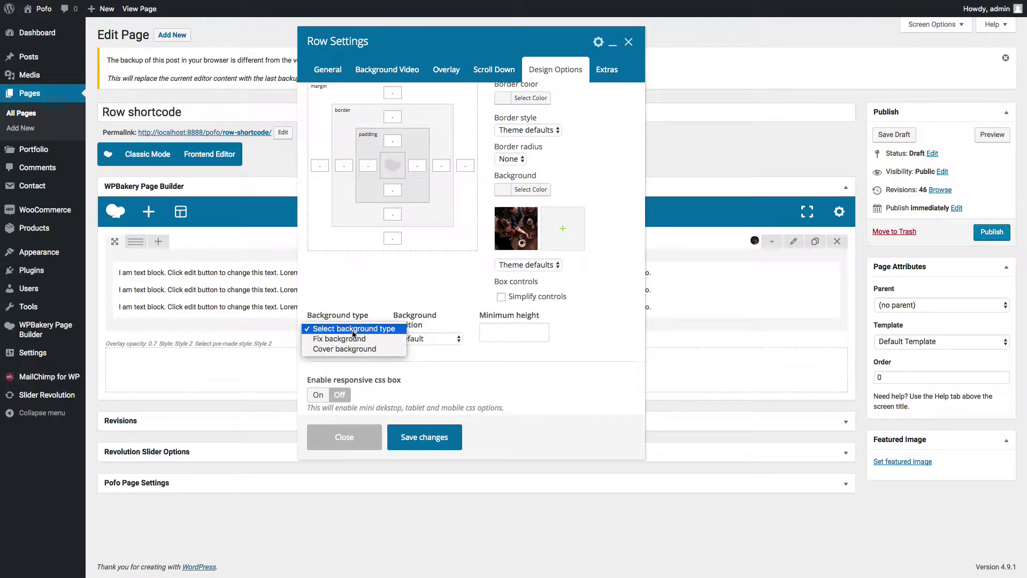
pyautogui.click(478, 282)
pyautogui.click(439, 339)
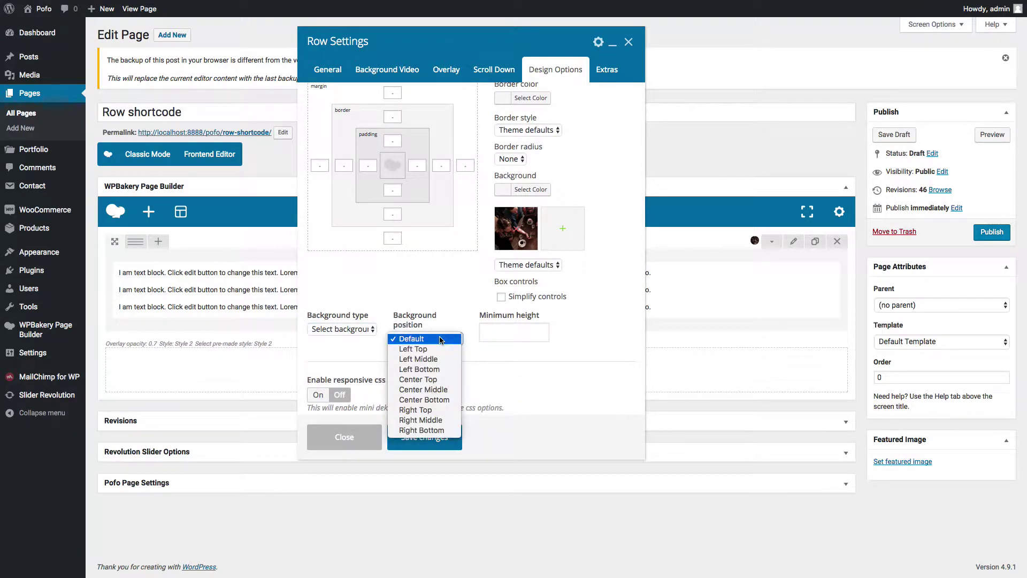
pyautogui.click(500, 347)
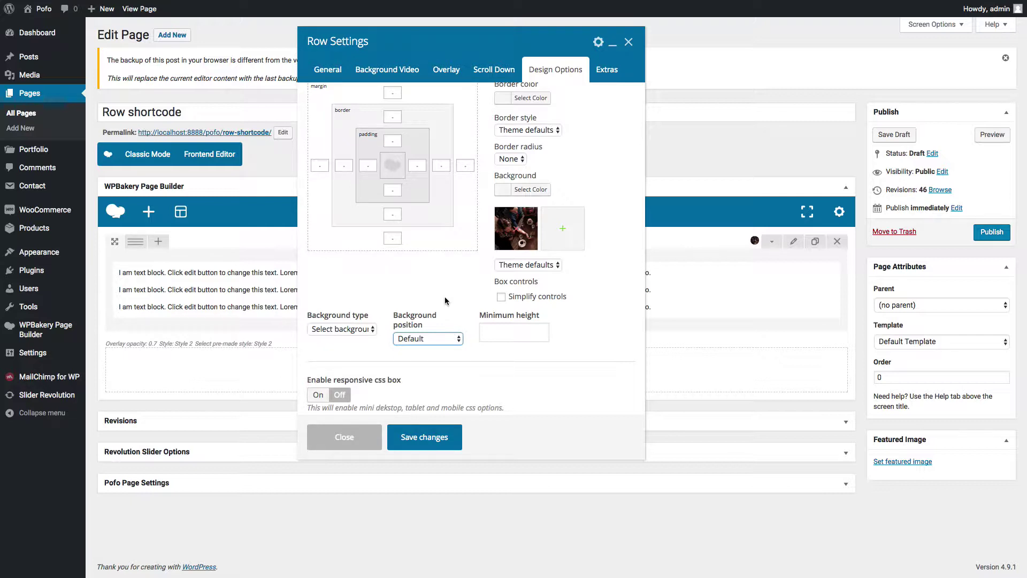
pyautogui.scroll(-1, 444, 297)
# Try the responsive CSS box's tablet and mobile settings, then switch the responsive box back off
pyautogui.click(317, 387)
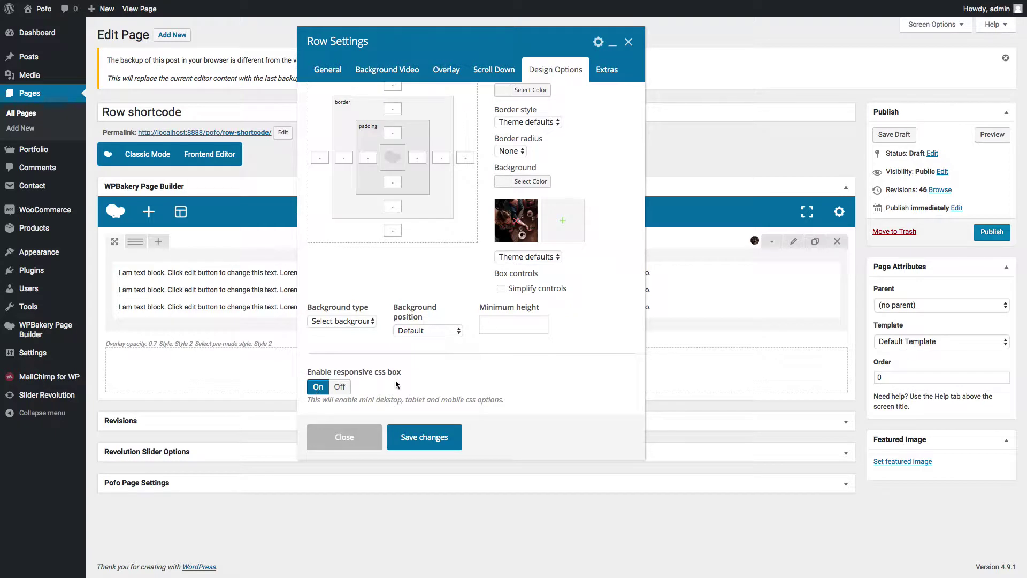
pyautogui.scroll(-4, 396, 380)
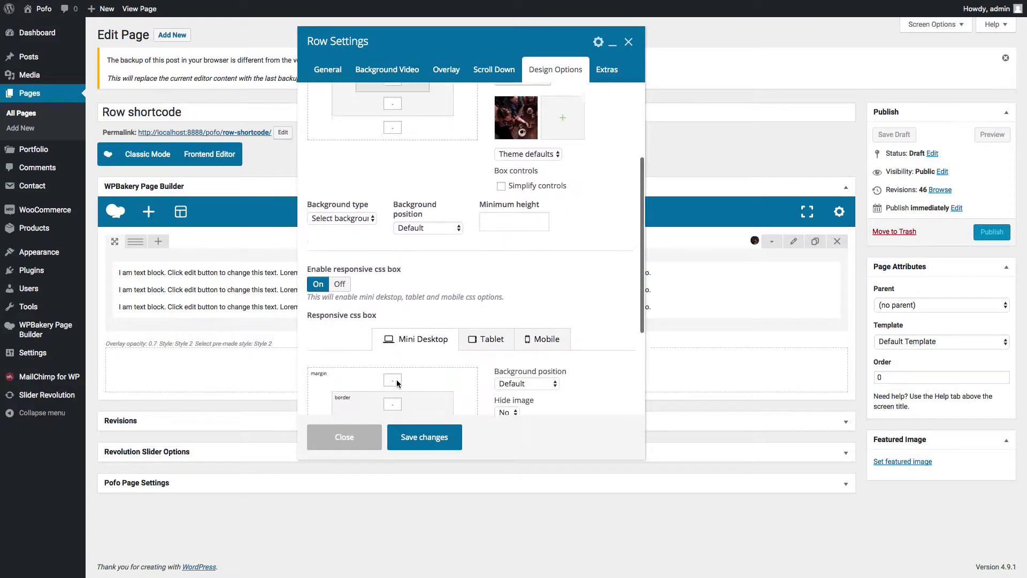
pyautogui.click(484, 337)
pyautogui.scroll(-1, 497, 353)
pyautogui.scroll(-3, 497, 353)
pyautogui.click(551, 218)
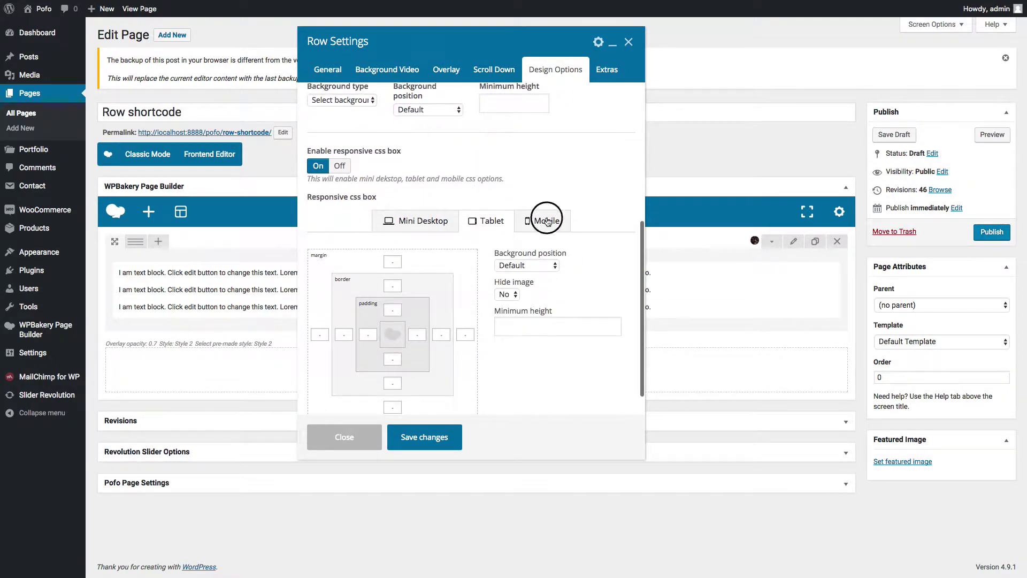
pyautogui.scroll(4, 478, 249)
pyautogui.scroll(3, 477, 250)
pyautogui.click(339, 342)
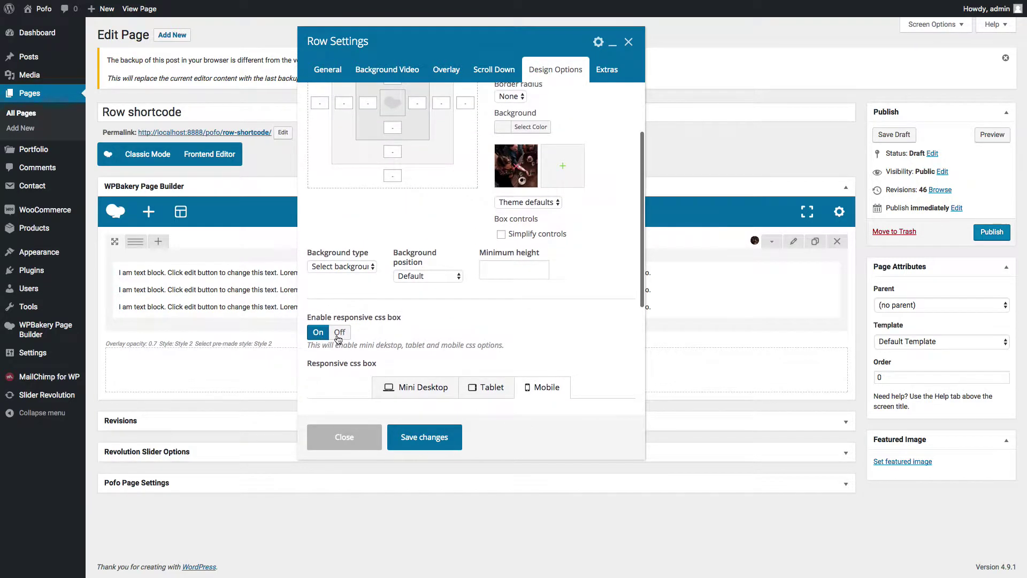
pyautogui.scroll(3, 393, 323)
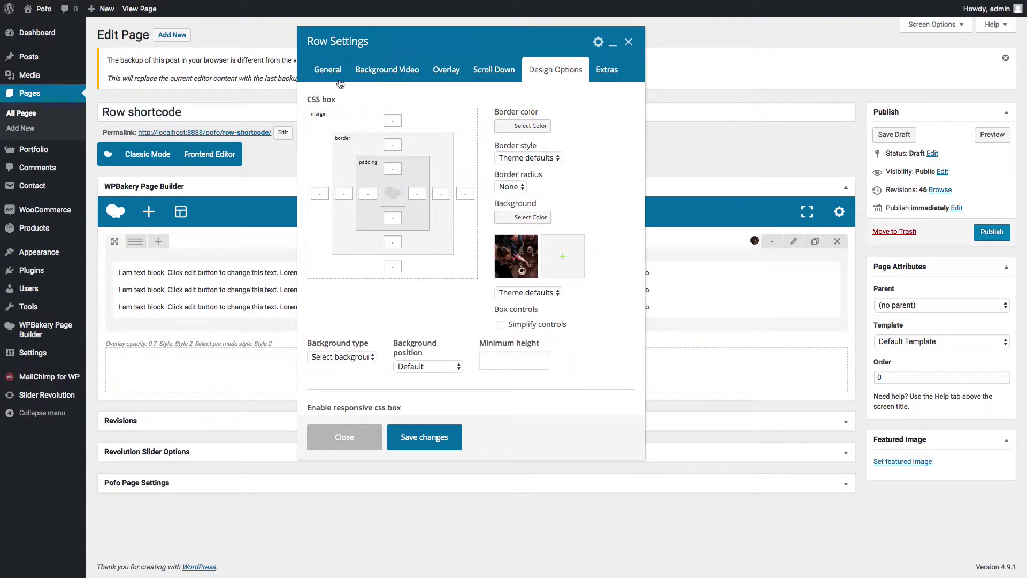
pyautogui.click(332, 75)
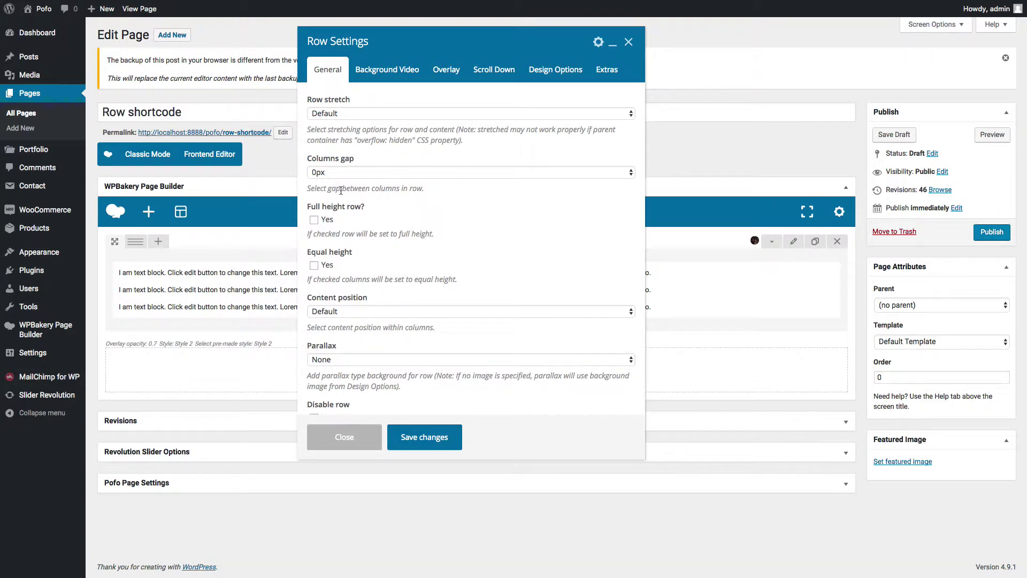
# Set Row stretch to Stretch row, save and preview it, then reopen the stretch options
pyautogui.click(346, 115)
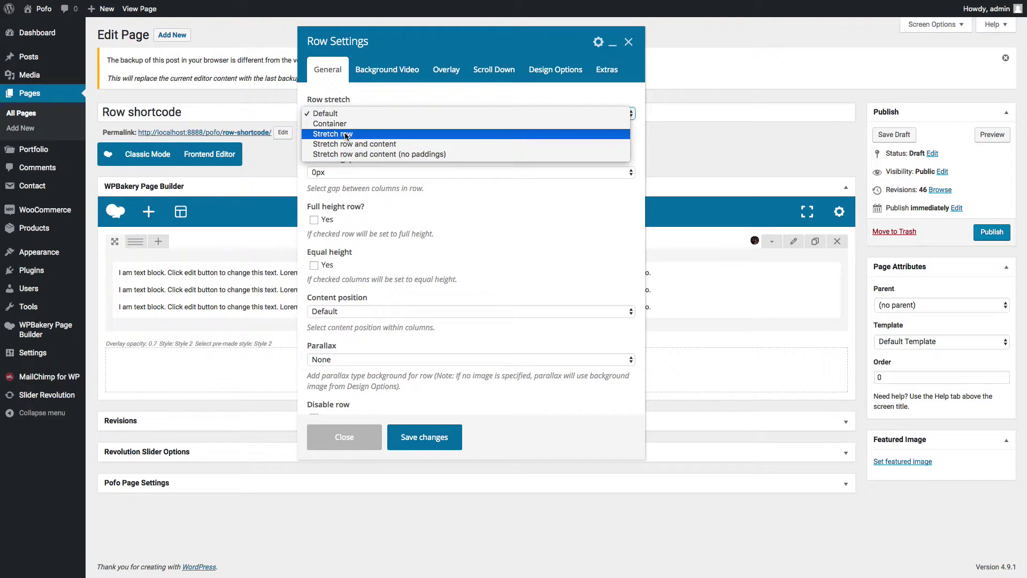
pyautogui.click(344, 134)
pyautogui.click(433, 442)
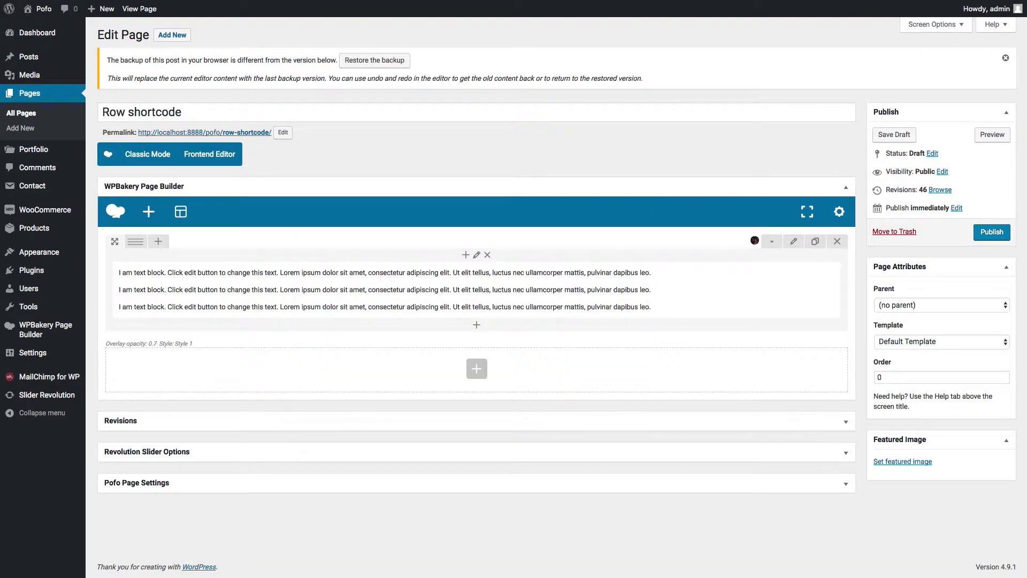
pyautogui.click(994, 137)
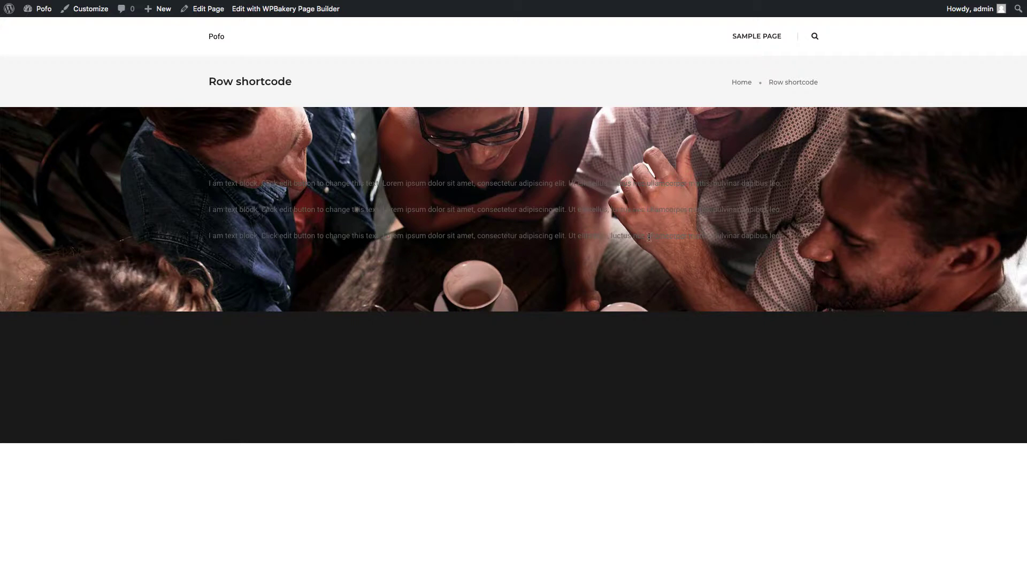
pyautogui.hotkey('ctrl', 'w')
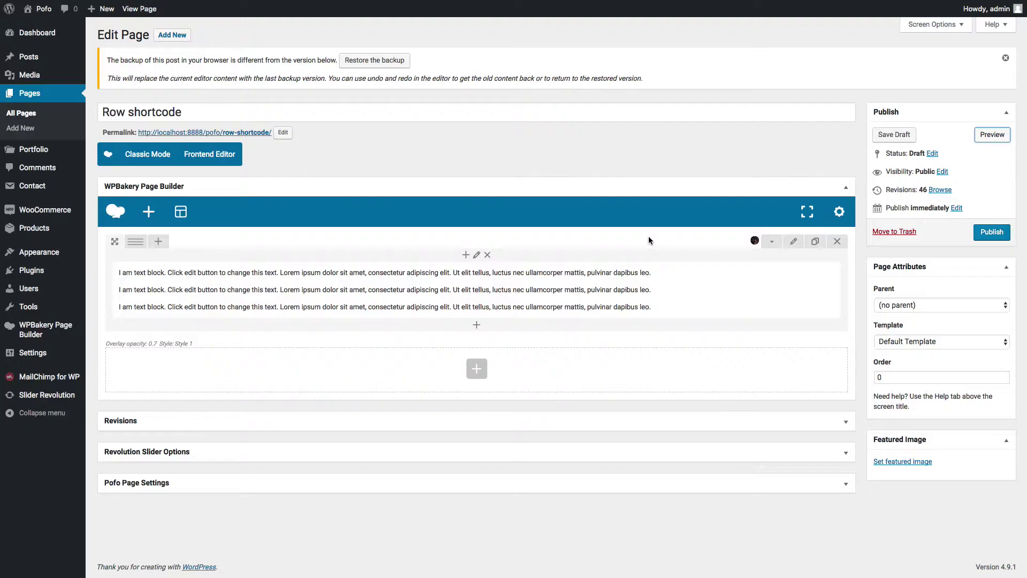
pyautogui.click(793, 241)
pyautogui.click(359, 113)
# Save the row as Stretch row and content, and preview the page
pyautogui.click(358, 124)
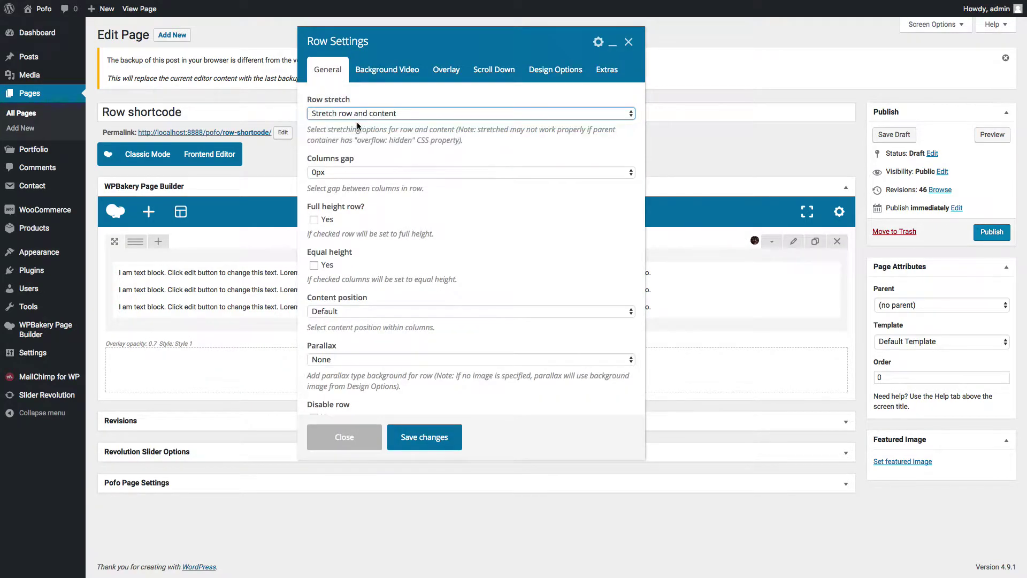
pyautogui.click(419, 446)
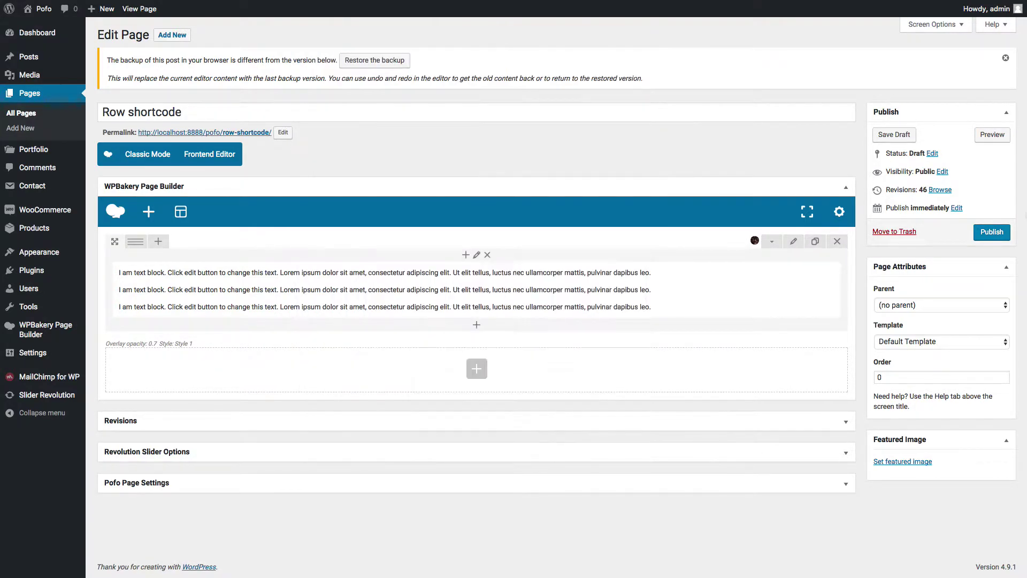
pyautogui.click(992, 134)
pyautogui.hotkey('ctrl', 'w')
# Switch row stretch to Stretch row and content (no paddings), save, and check the edge-flush text in preview
pyautogui.click(793, 242)
pyautogui.click(396, 114)
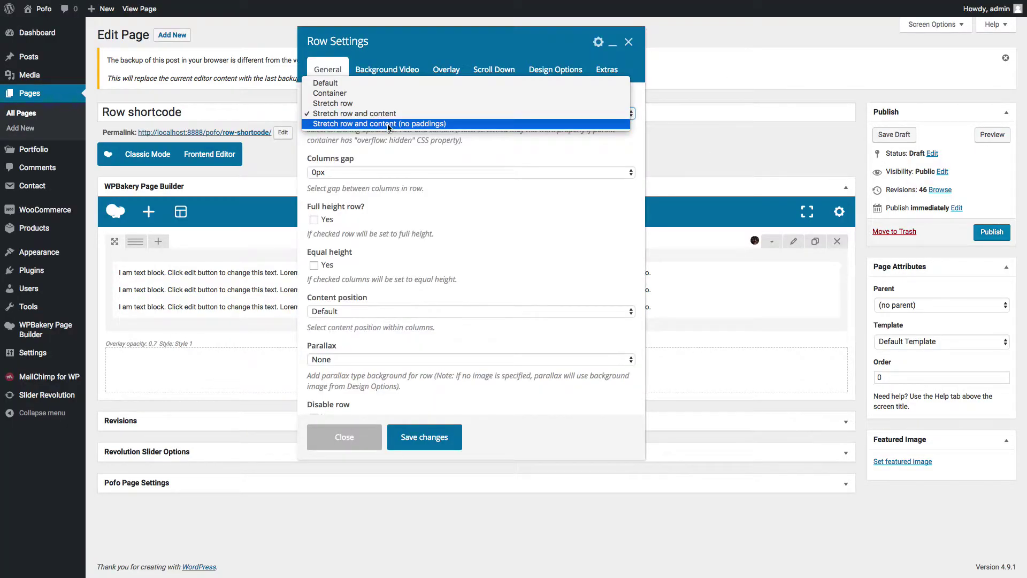
pyautogui.click(387, 123)
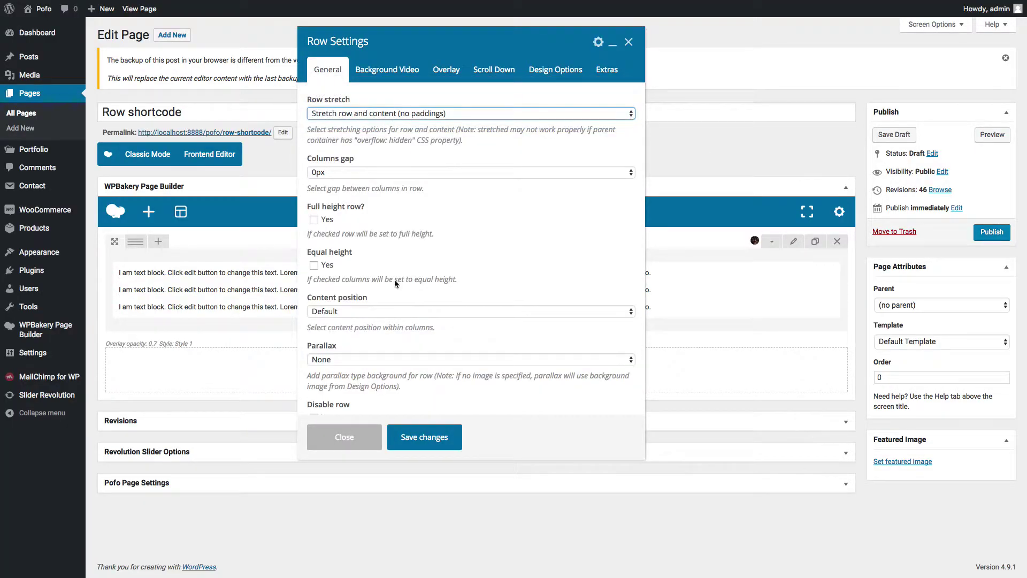
pyautogui.click(425, 437)
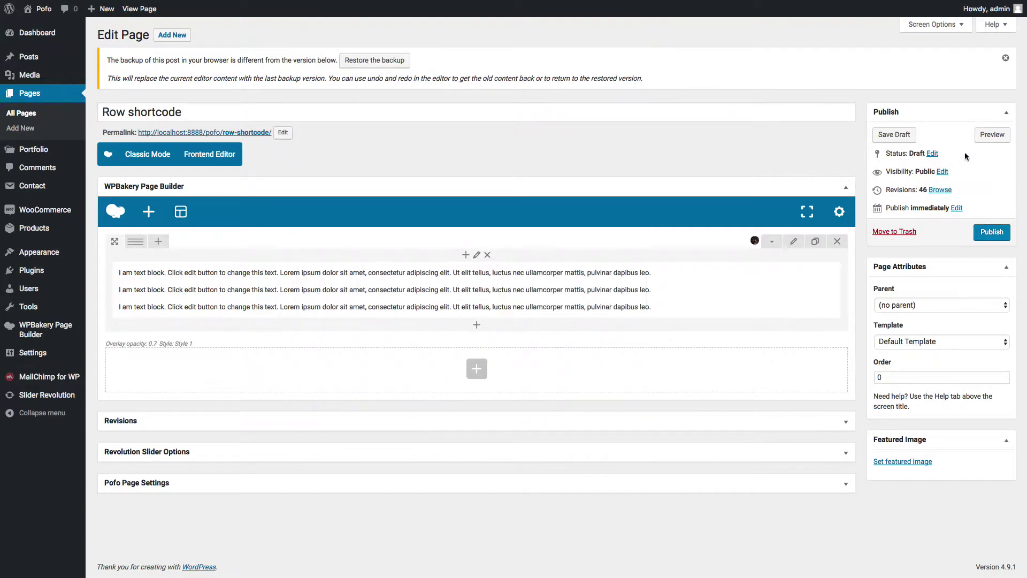
pyautogui.click(992, 135)
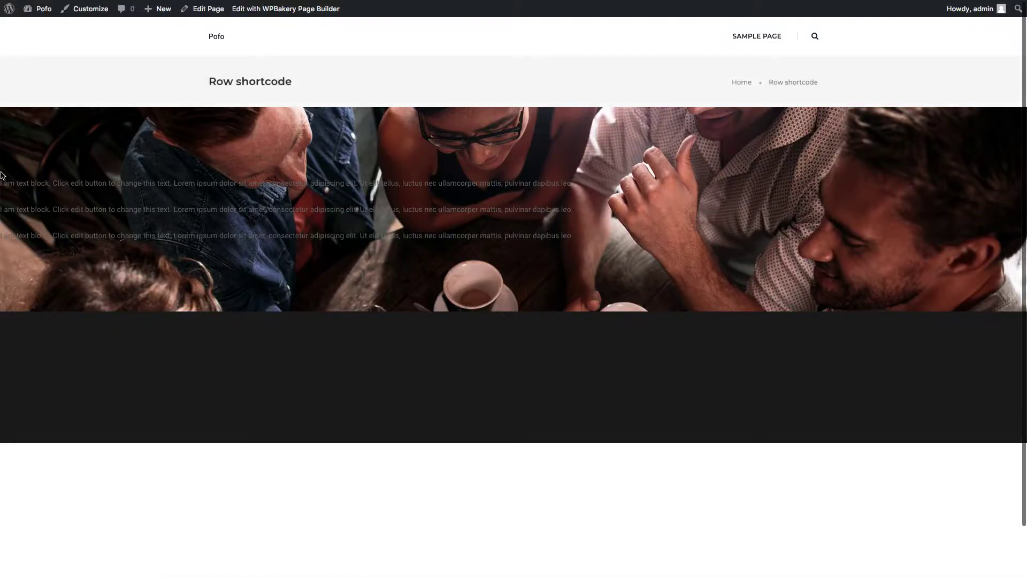
pyautogui.moveTo(1, 175); pyautogui.dragTo(124, 237)
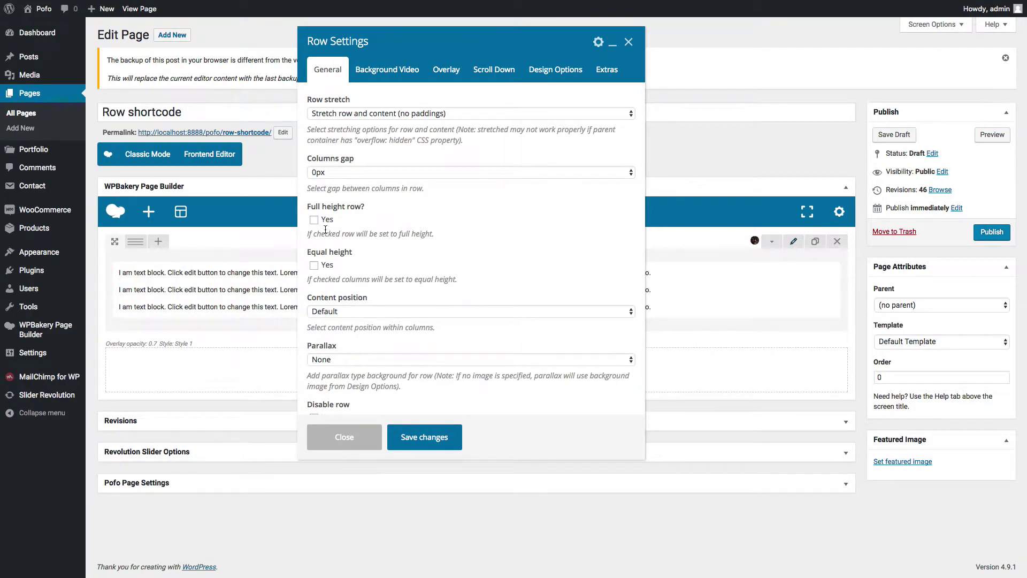
# Make the row full height with columns positioned in the middle
pyautogui.click(314, 221)
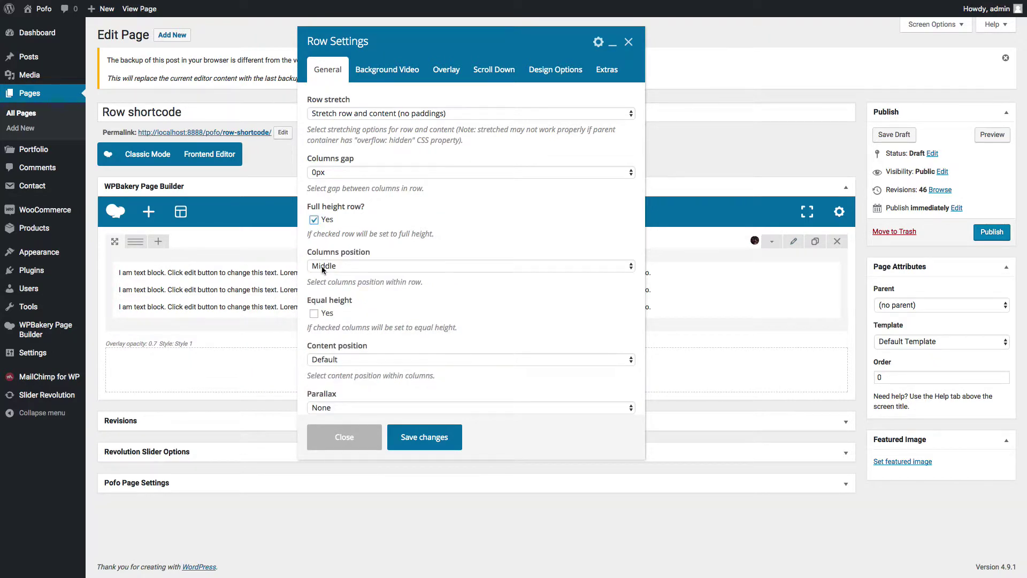
pyautogui.click(339, 267)
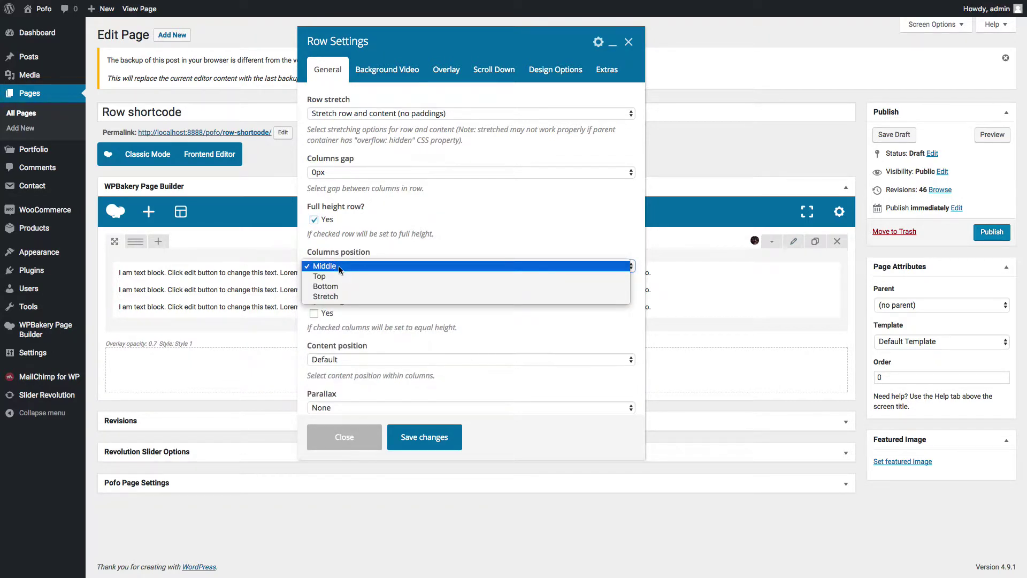
pyautogui.click(449, 226)
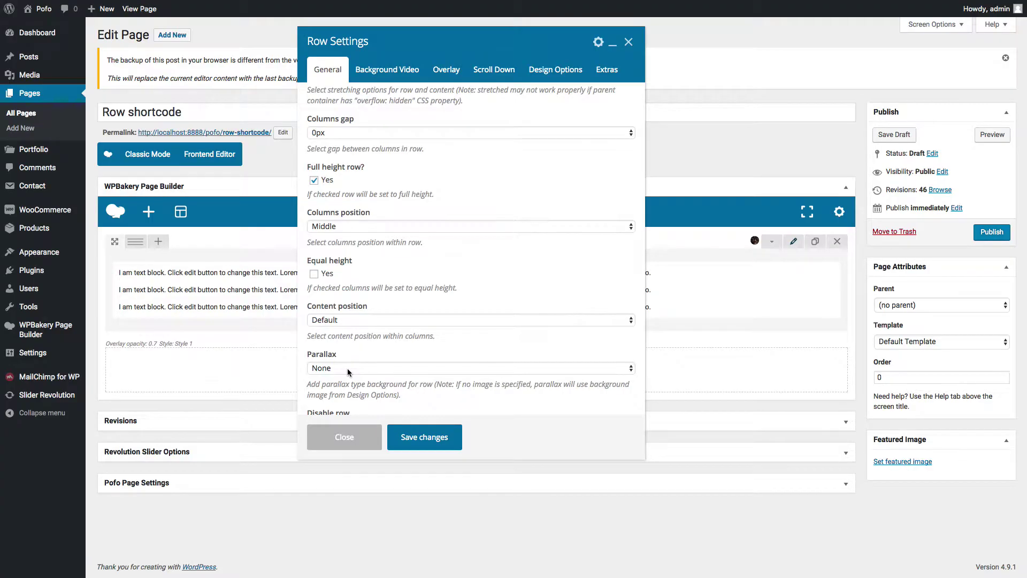
pyautogui.scroll(-3, 348, 369)
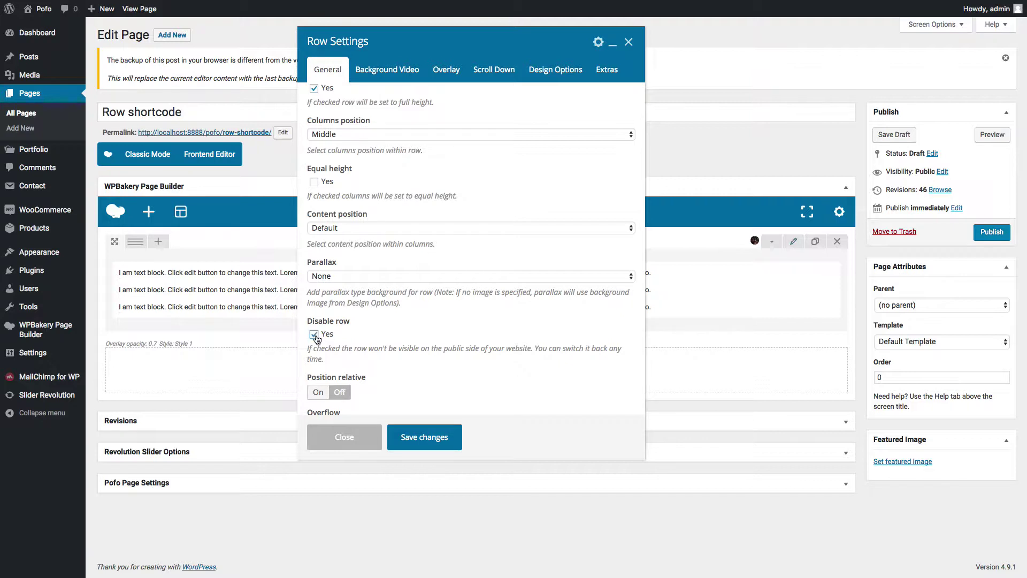
pyautogui.scroll(-3, 317, 341)
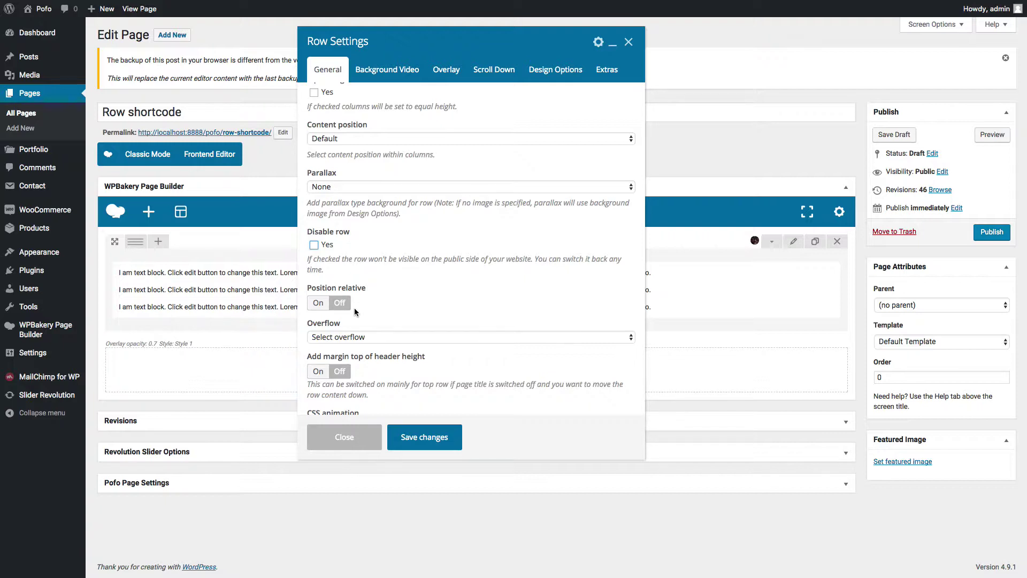
pyautogui.scroll(-2, 354, 307)
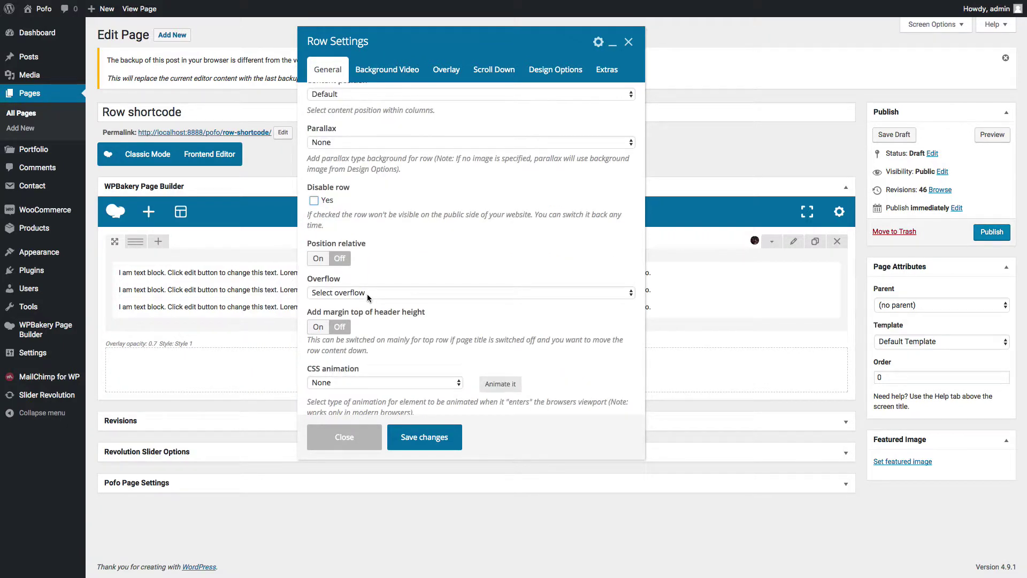
pyautogui.click(367, 293)
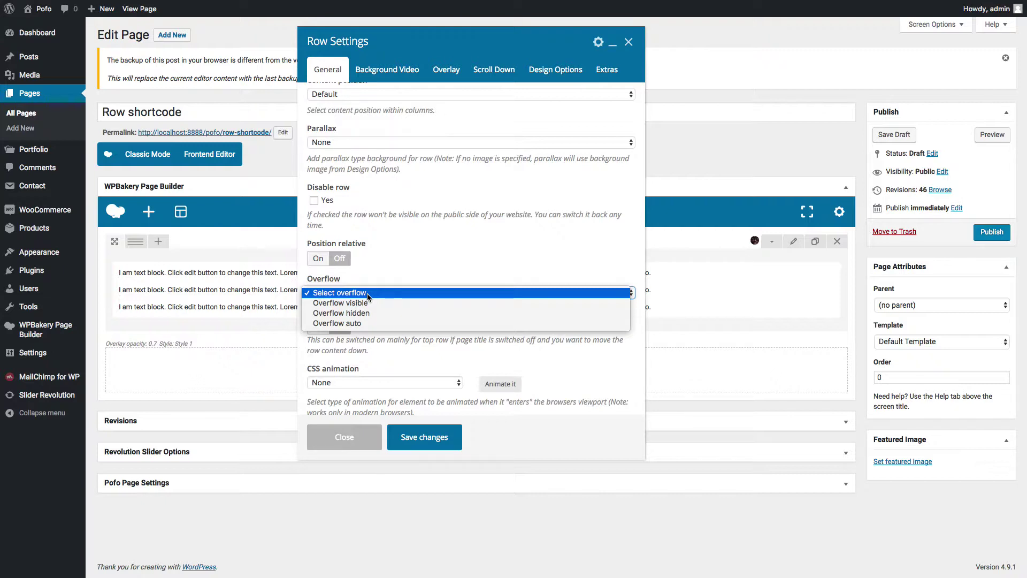
pyautogui.click(367, 293)
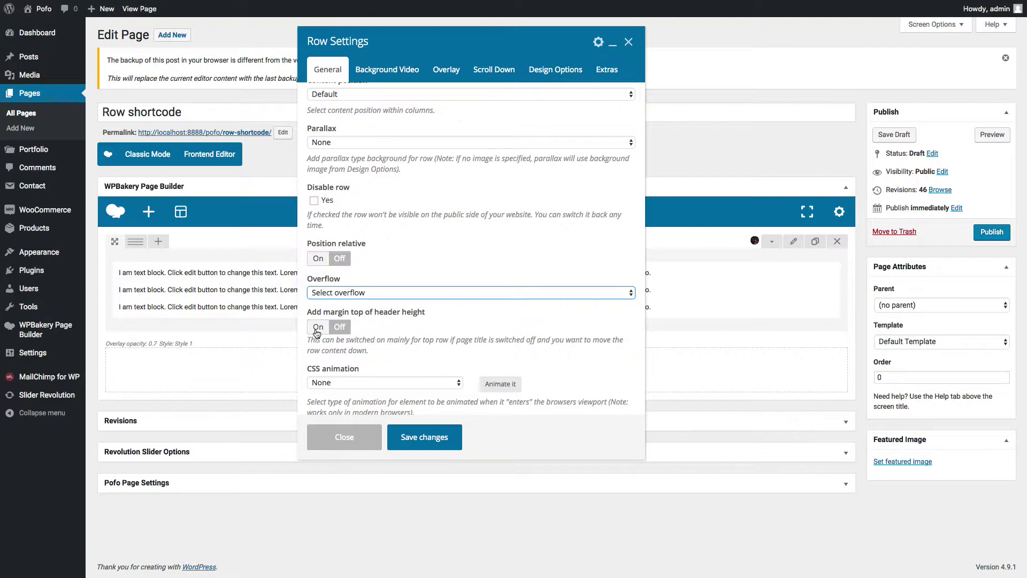
pyautogui.scroll(-1, 317, 333)
pyautogui.click(350, 369)
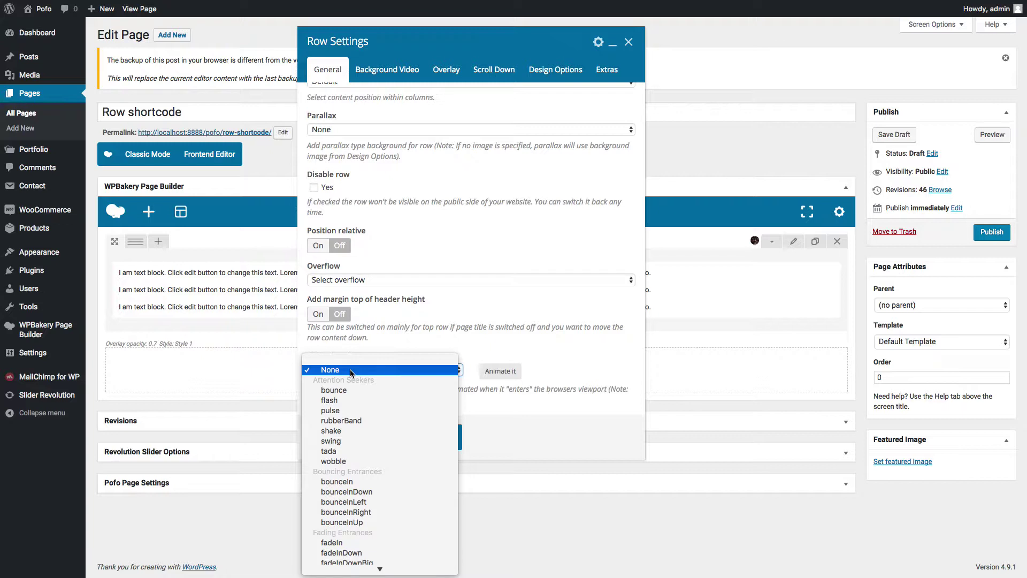
# Give the row the pulse CSS animation, save it, and preview it on the front end
pyautogui.click(347, 413)
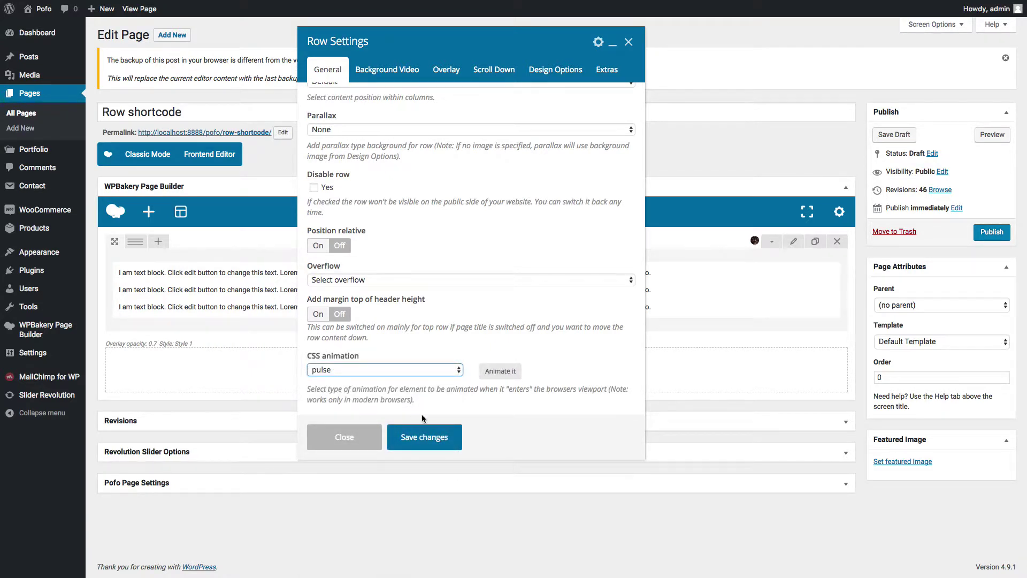
pyautogui.click(428, 439)
pyautogui.click(989, 135)
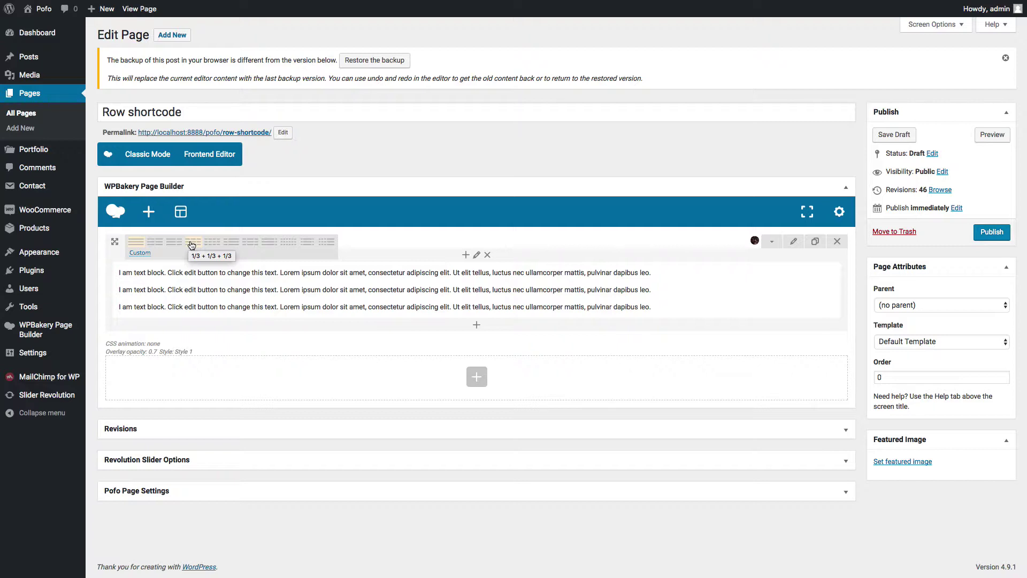
# Split the row into three 1/3 columns and add a text block to the middle and right columns
pyautogui.click(191, 244)
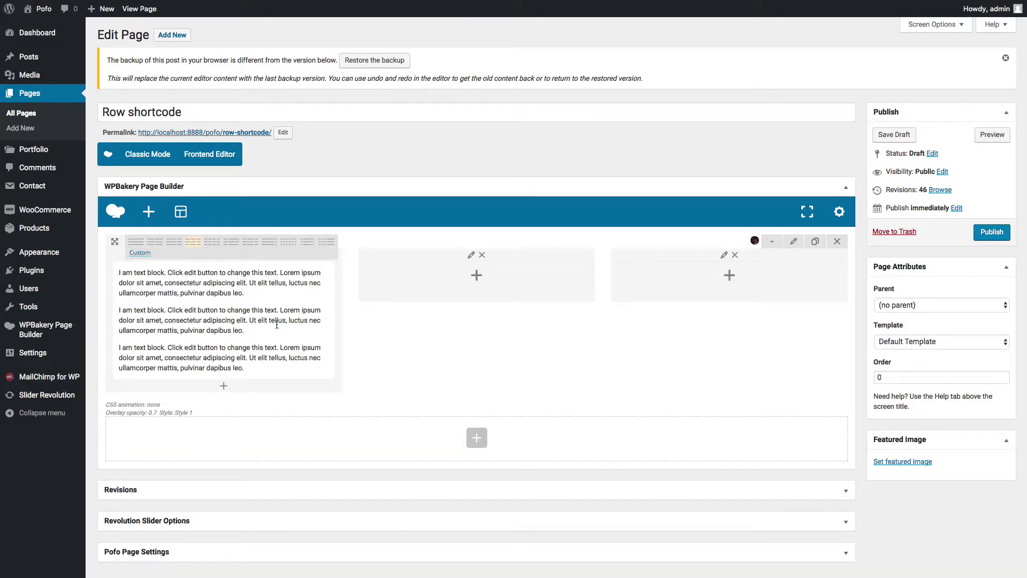
pyautogui.moveTo(276, 324)
pyautogui.mouseDown()
pyautogui.moveTo(304, 357)
pyautogui.moveTo(265, 336)
pyautogui.mouseUp()
pyautogui.click(472, 281)
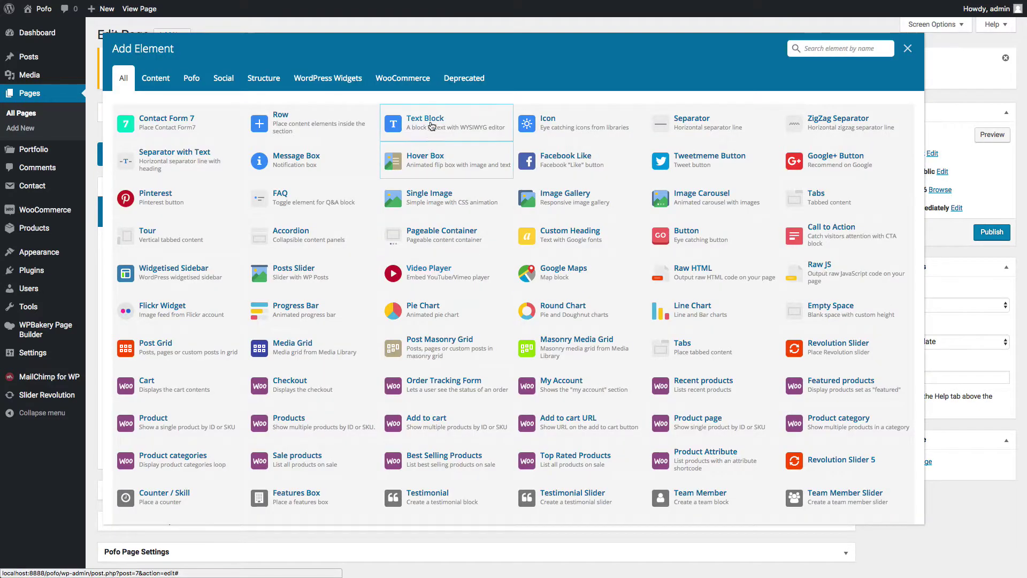
pyautogui.click(428, 60)
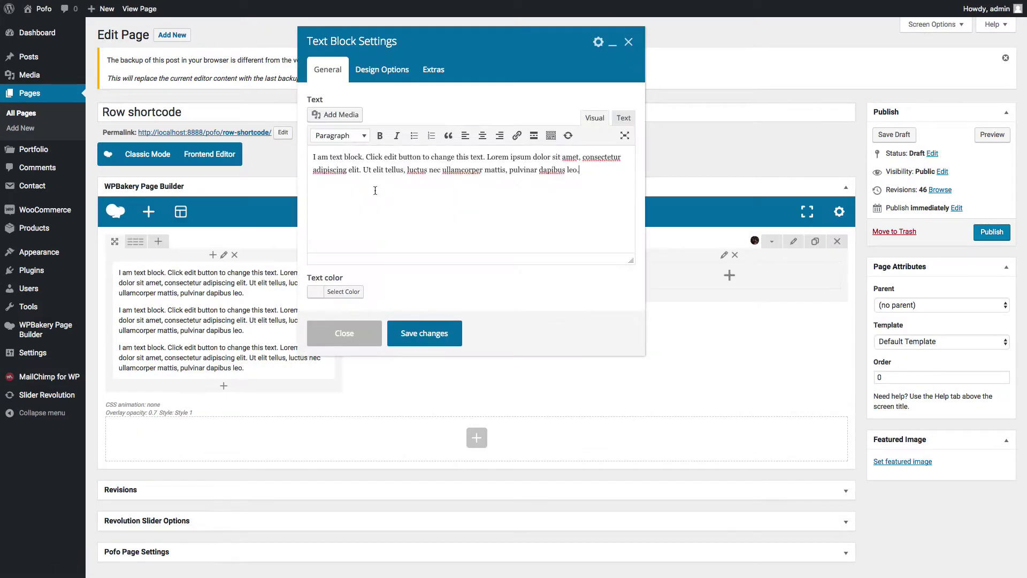
pyautogui.click(429, 333)
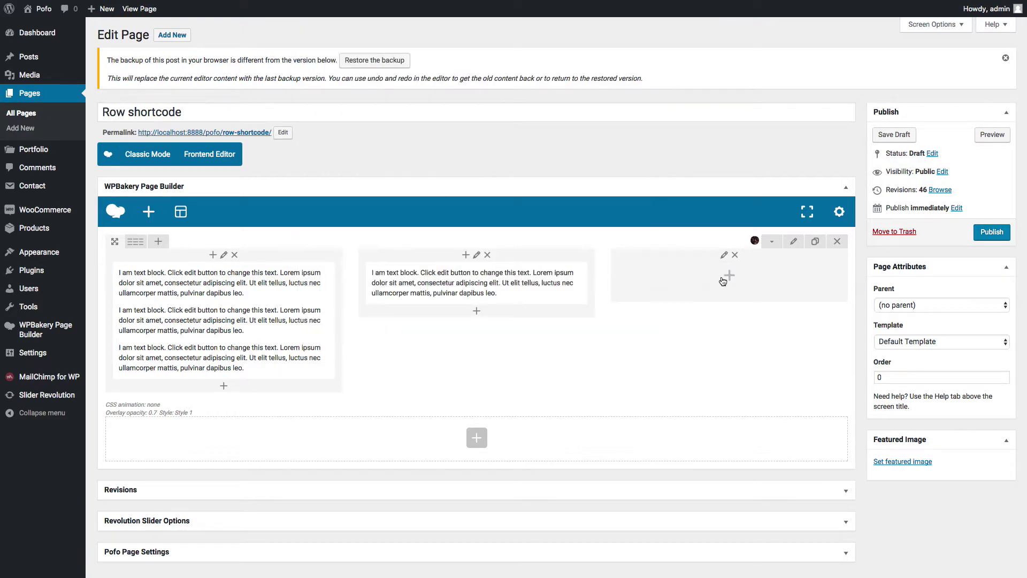
pyautogui.click(729, 275)
pyautogui.click(438, 126)
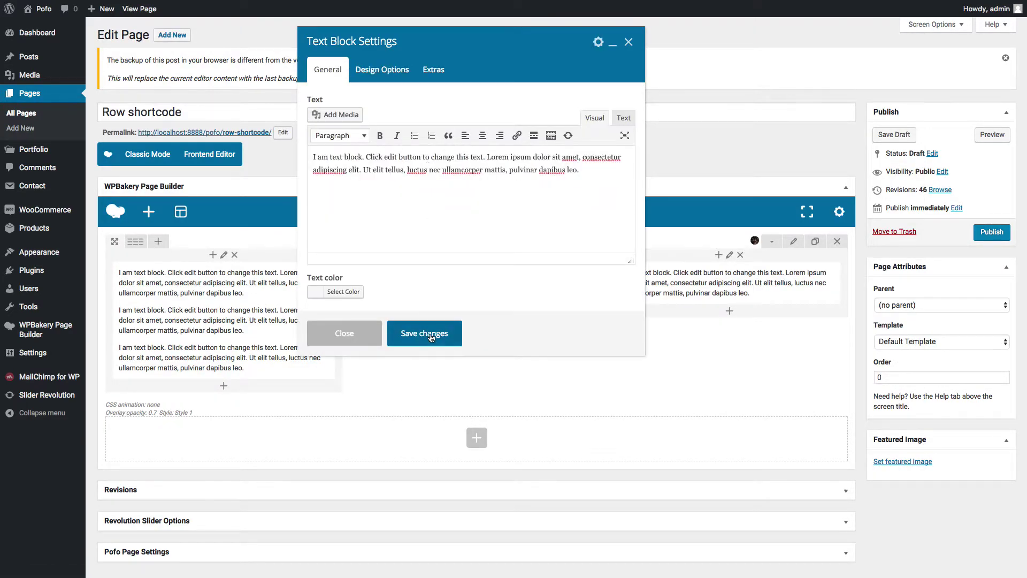
pyautogui.click(430, 333)
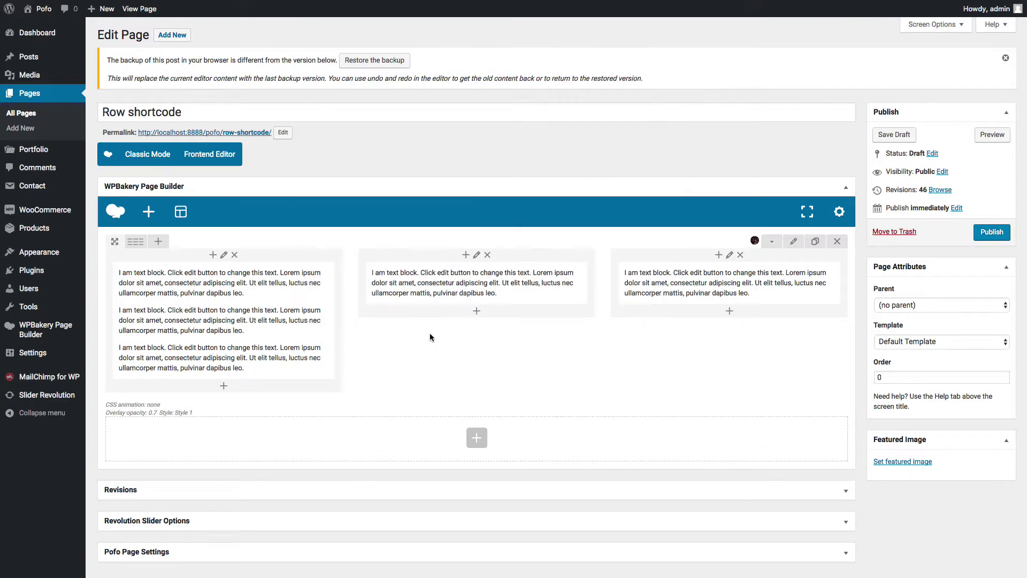
# Give the first column a red background in its design options
pyautogui.click(224, 256)
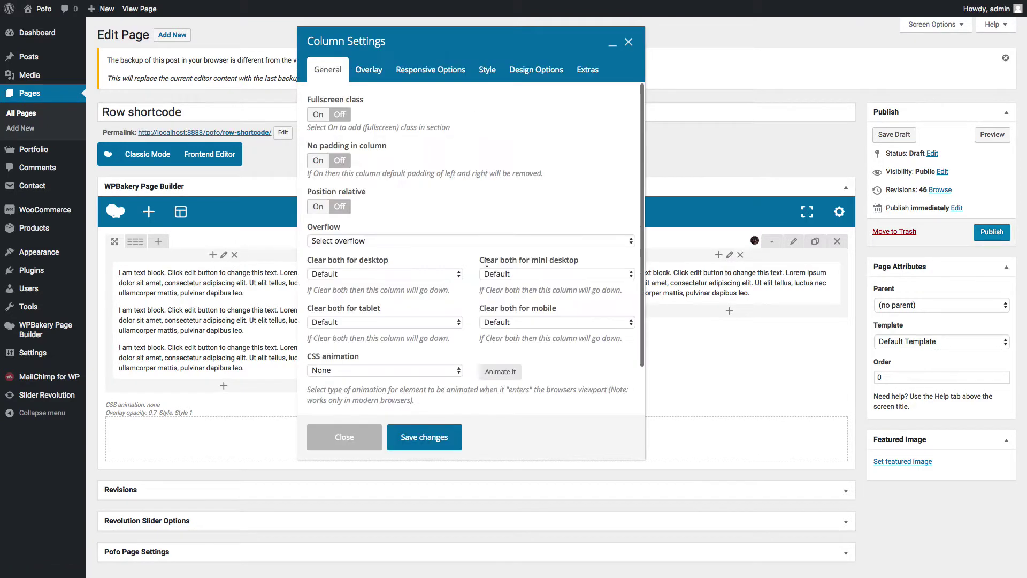
pyautogui.click(536, 69)
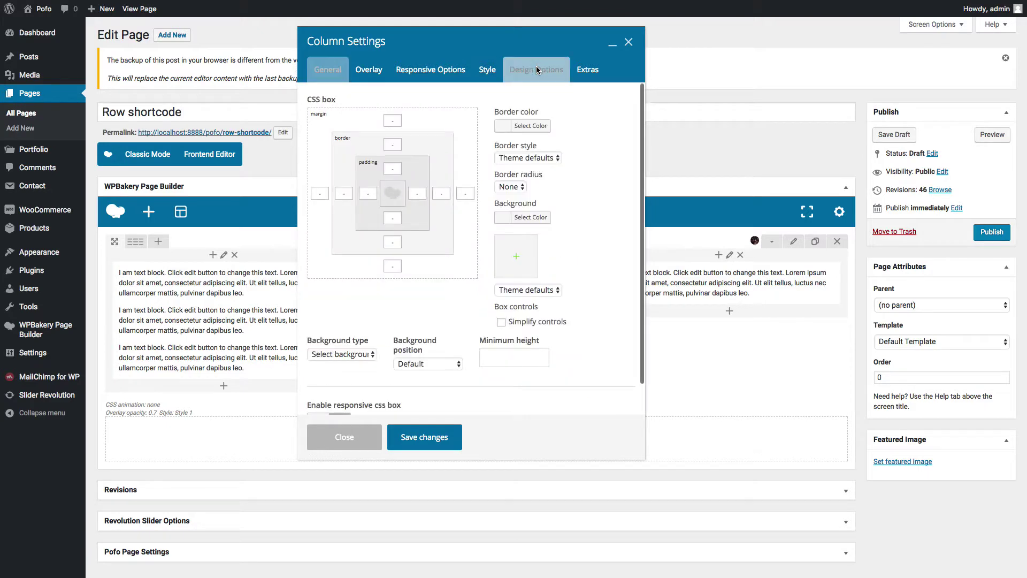
pyautogui.click(524, 221)
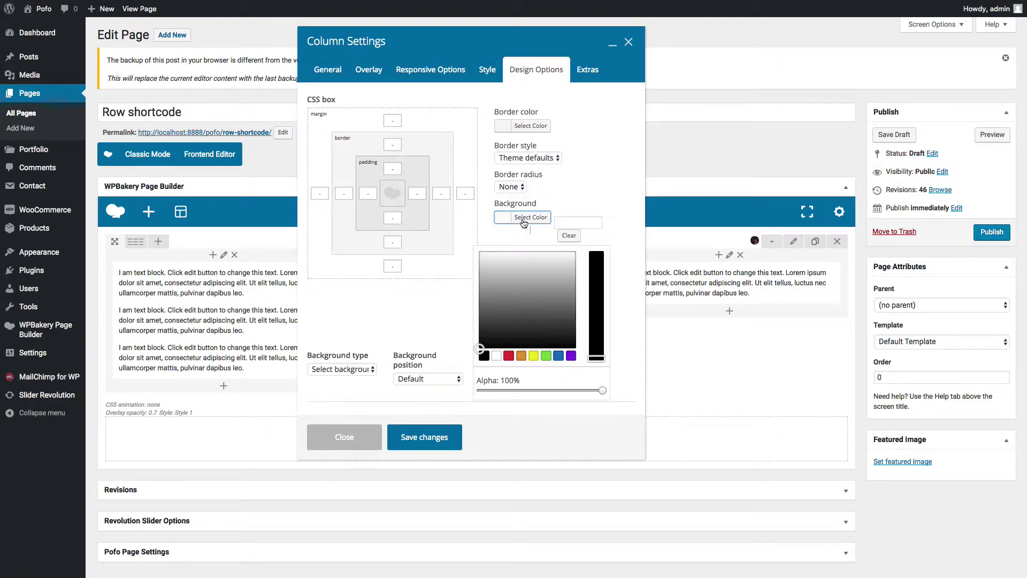
pyautogui.click(509, 356)
pyautogui.click(444, 311)
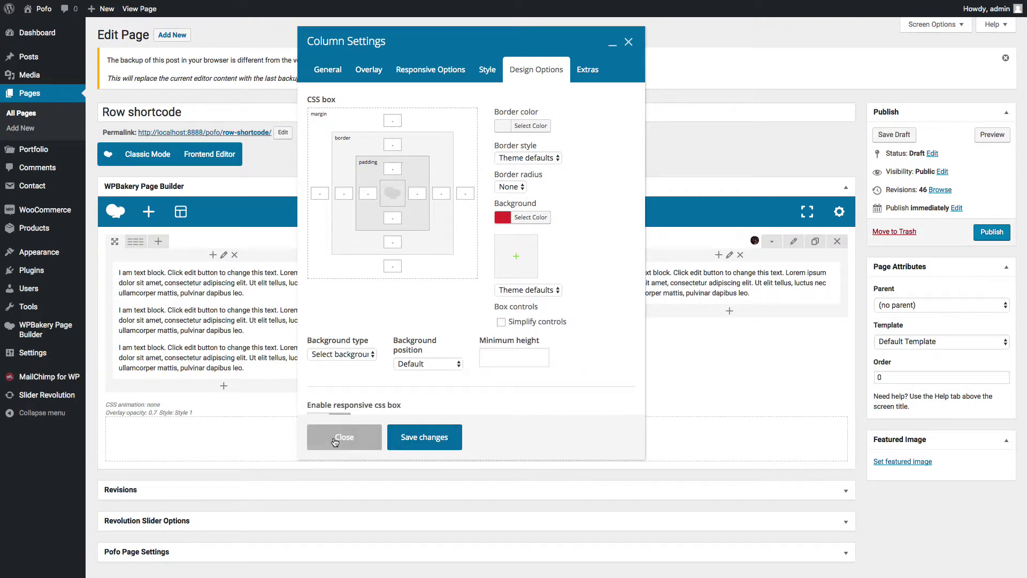
pyautogui.click(421, 441)
# Give the middle column a yellow background
pyautogui.click(476, 255)
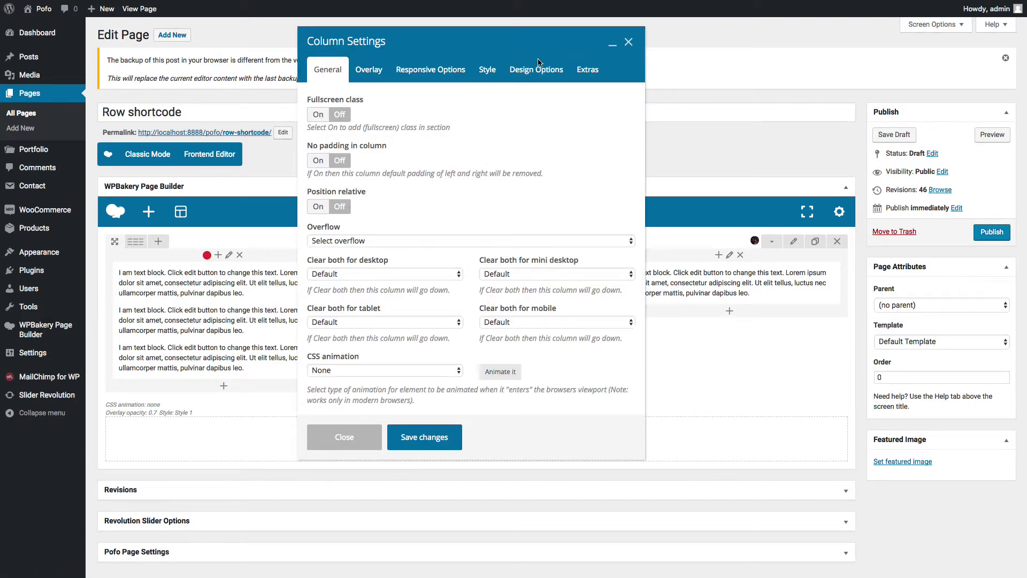
pyautogui.click(539, 67)
pyautogui.click(528, 219)
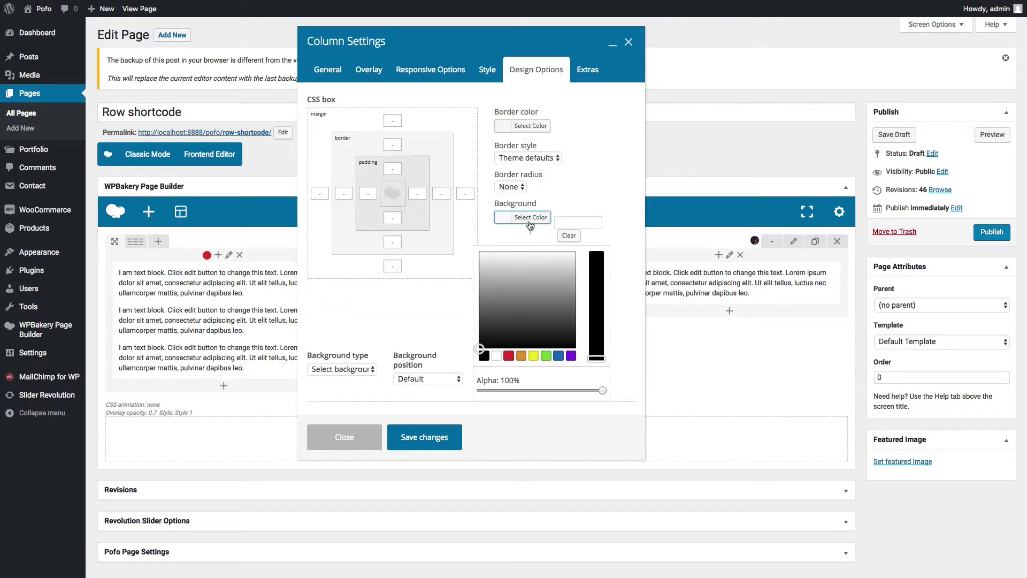
pyautogui.click(533, 356)
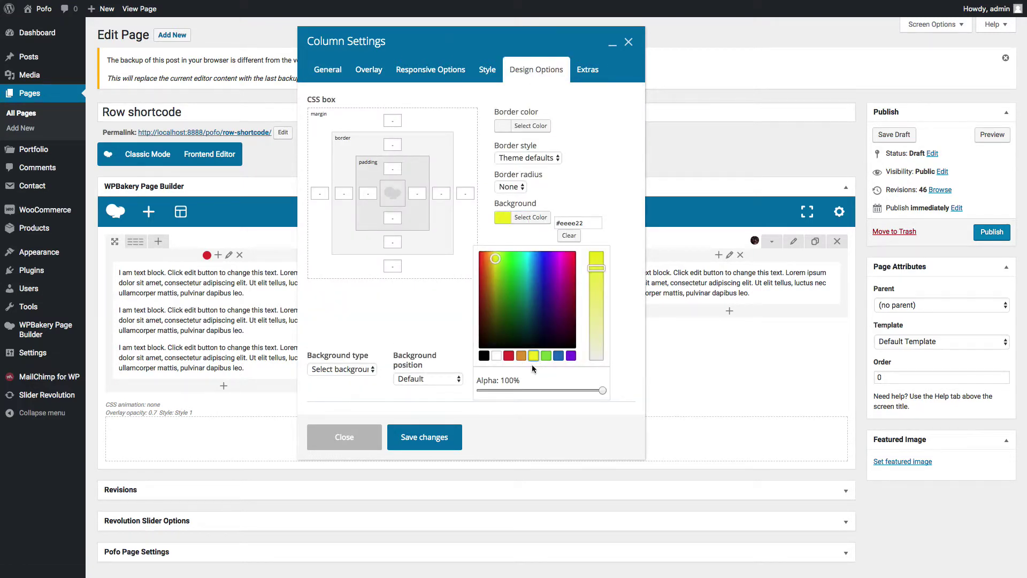
pyautogui.click(420, 439)
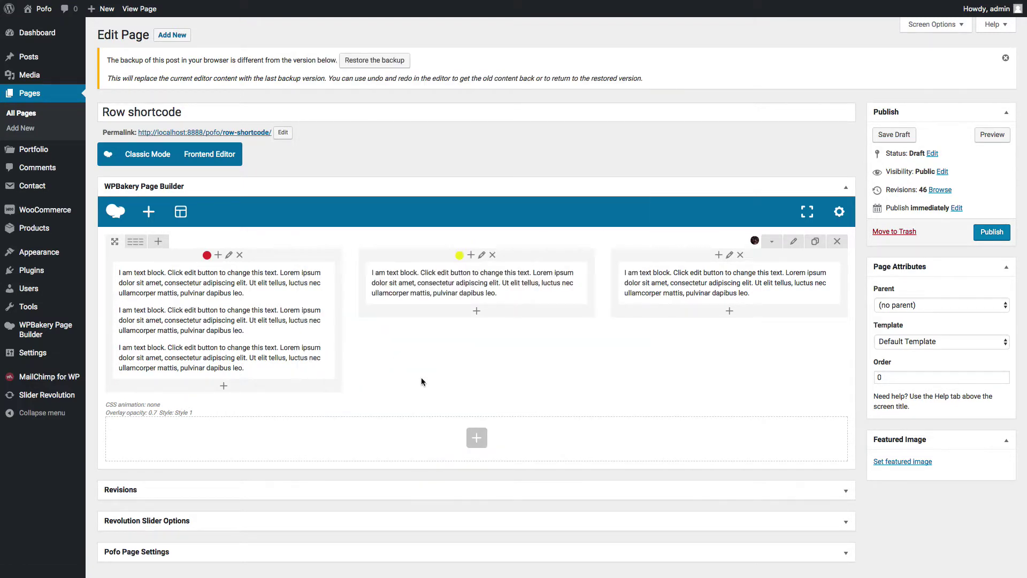
# Give the right column a green #81d742 background and preview the page
pyautogui.click(729, 255)
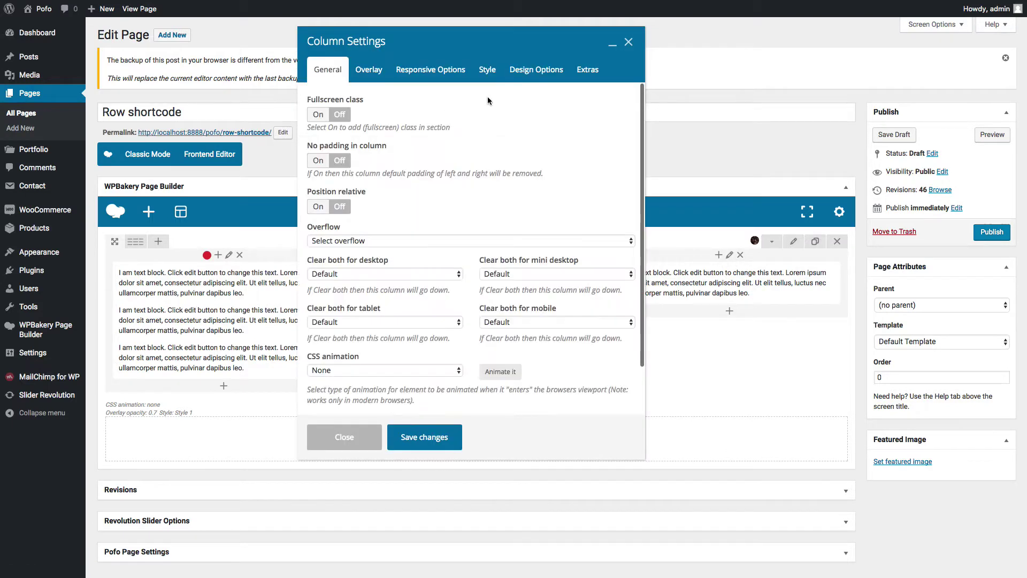
pyautogui.click(535, 71)
pyautogui.click(527, 217)
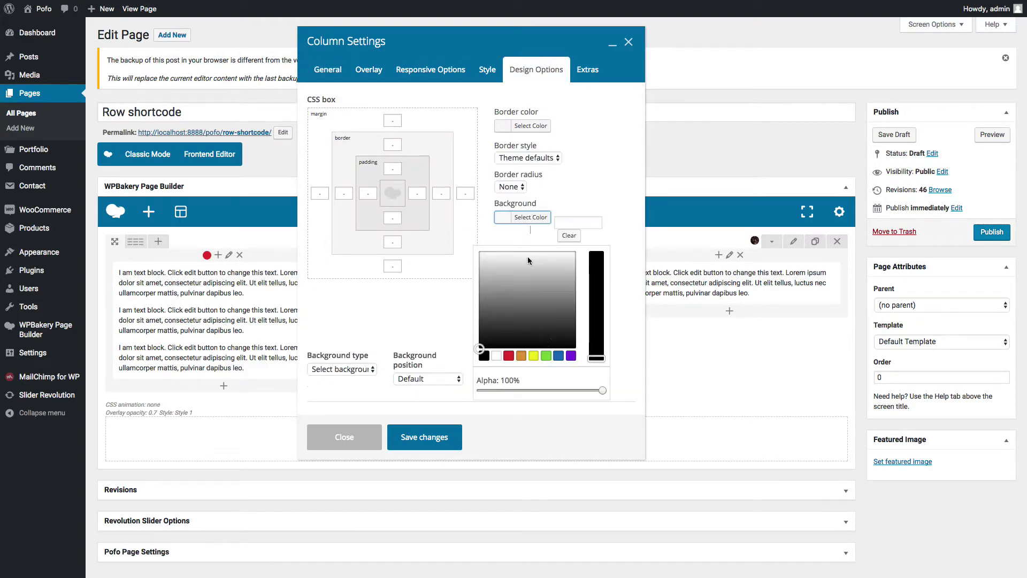
pyautogui.click(548, 355)
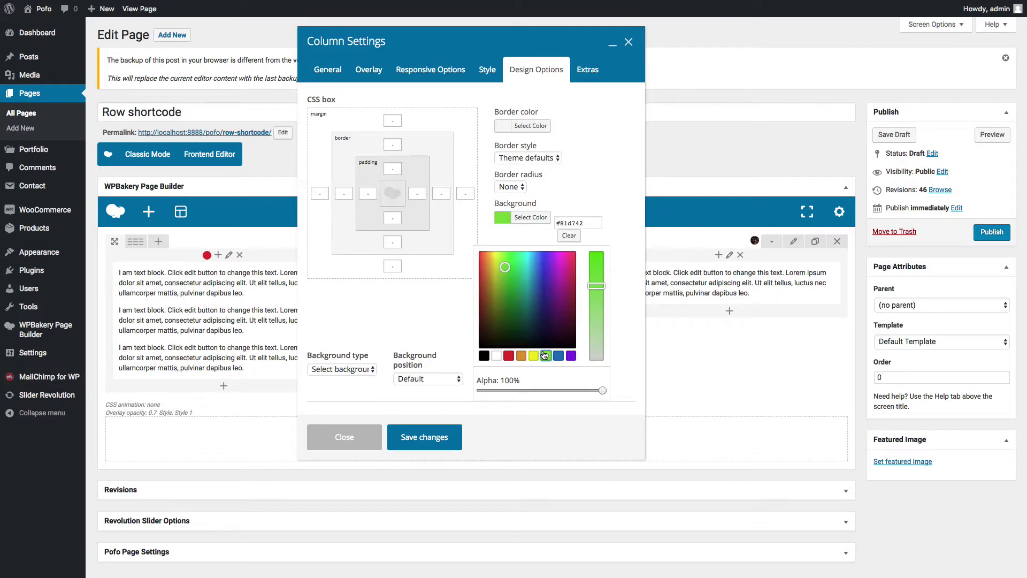
pyautogui.click(451, 327)
pyautogui.click(428, 432)
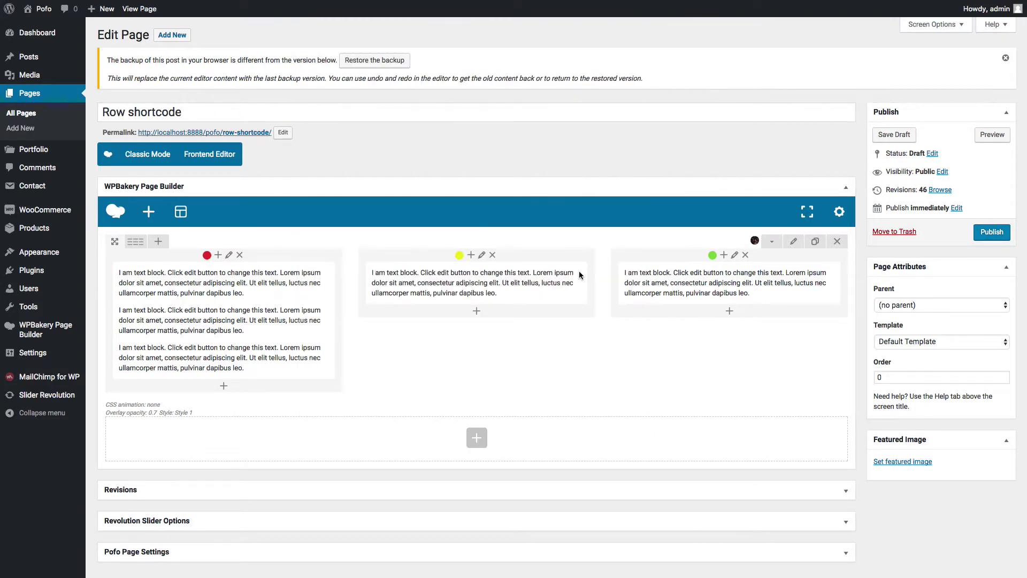
pyautogui.click(984, 138)
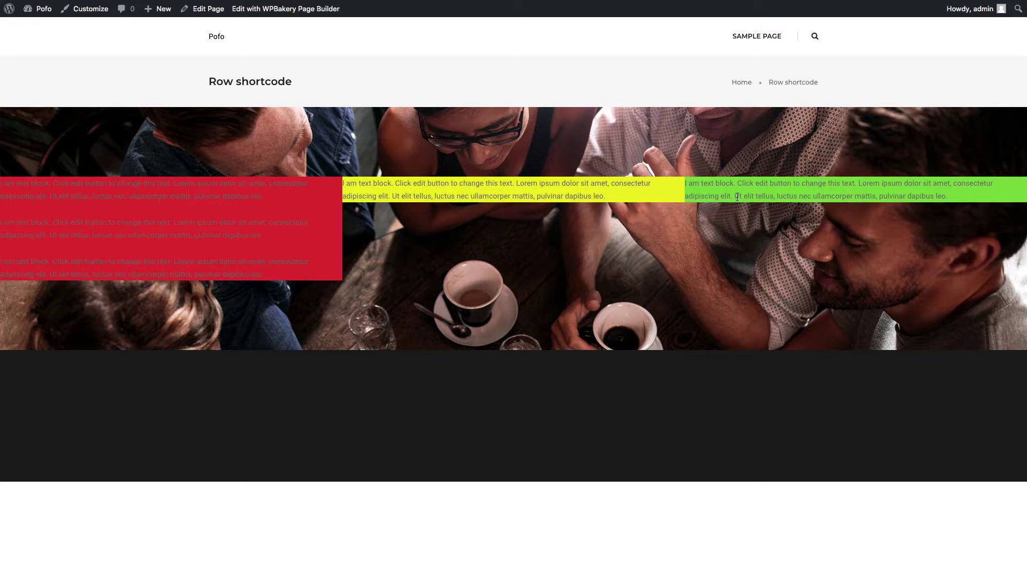
# Make the row's columns equal height, save, and preview
pyautogui.hotkey('ctrl', 'w')
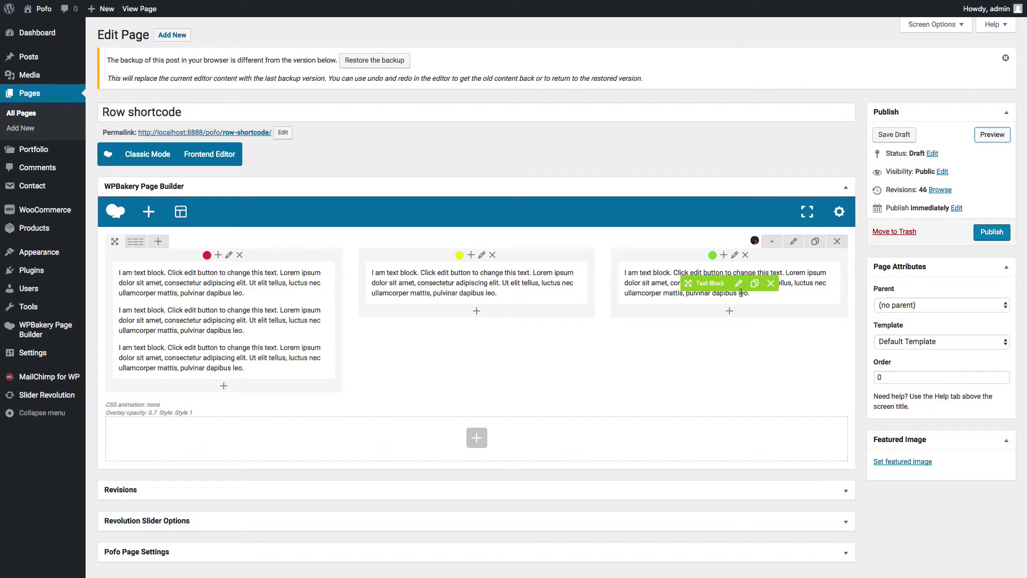
pyautogui.click(793, 241)
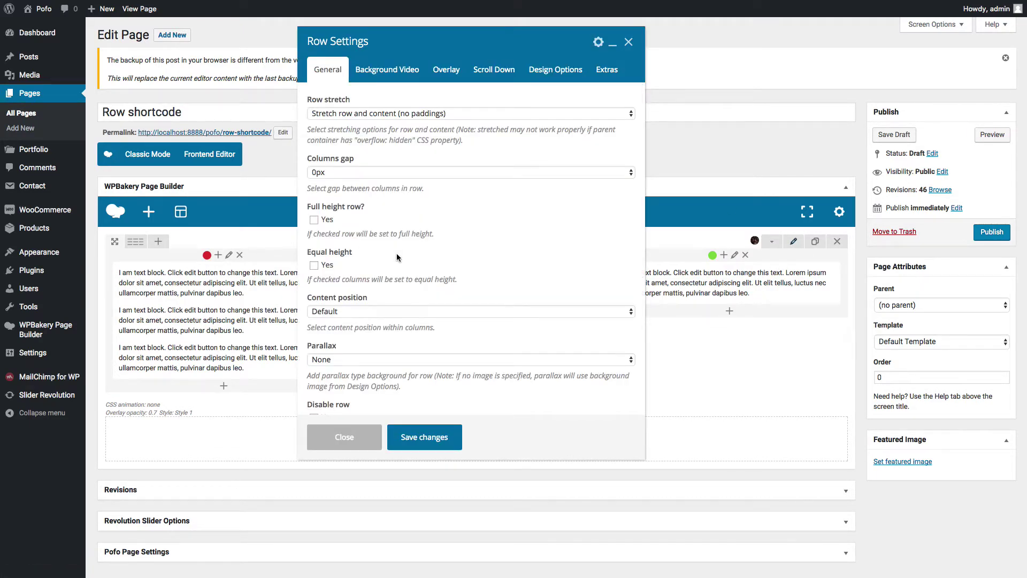
pyautogui.click(315, 269)
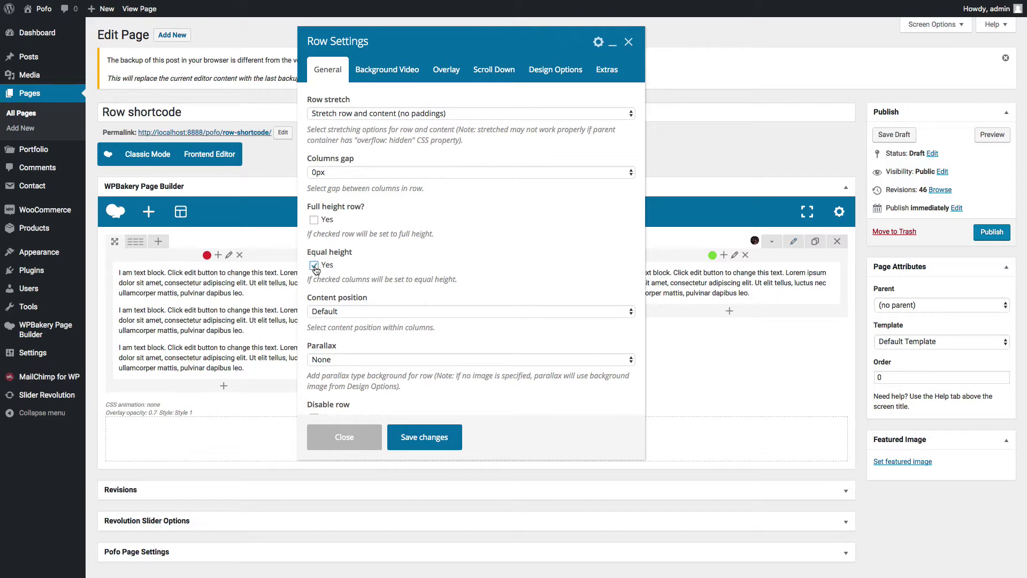
pyautogui.click(424, 437)
pyautogui.click(995, 138)
# Set a 20px columns gap on the row, save, and preview the separated columns
pyautogui.click(352, 172)
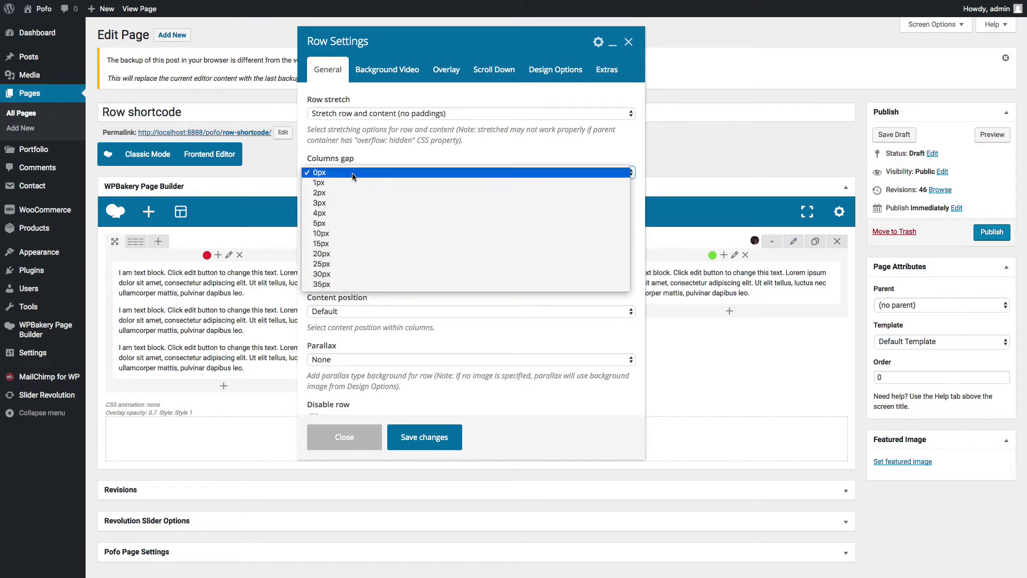
pyautogui.click(330, 253)
pyautogui.click(424, 437)
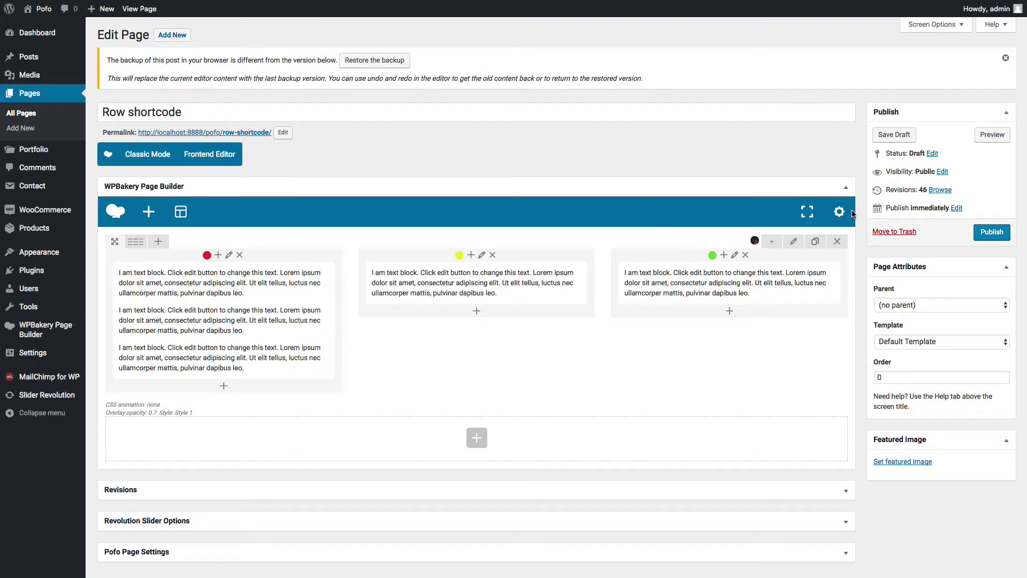
pyautogui.click(992, 134)
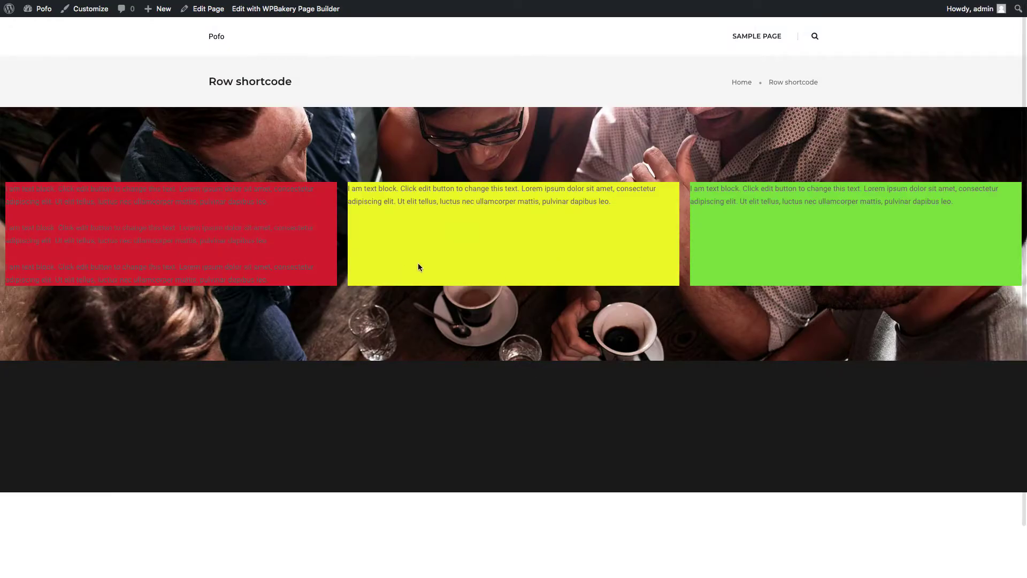
pyautogui.hotkey('ctrl', 'w')
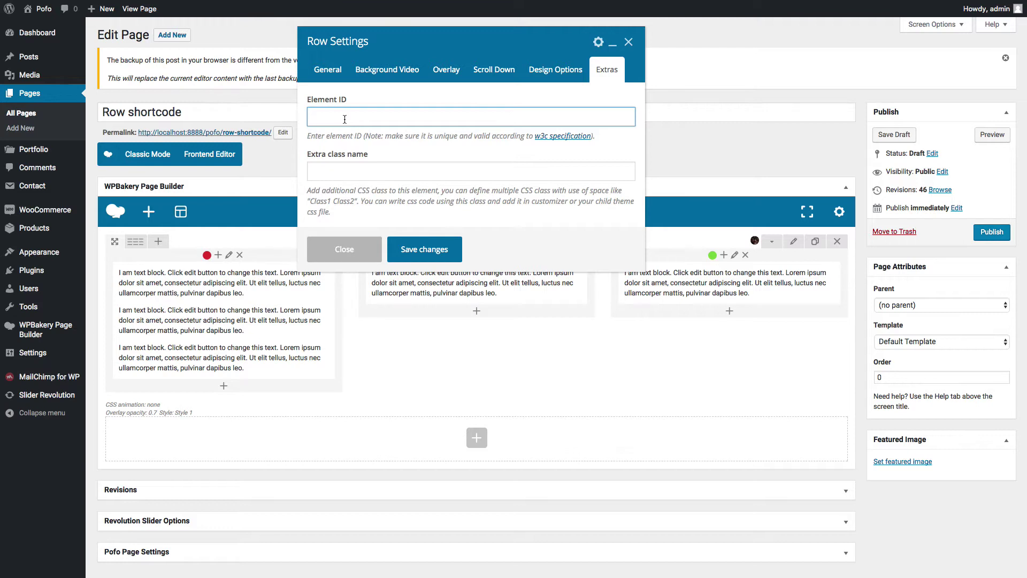
pyautogui.click(336, 174)
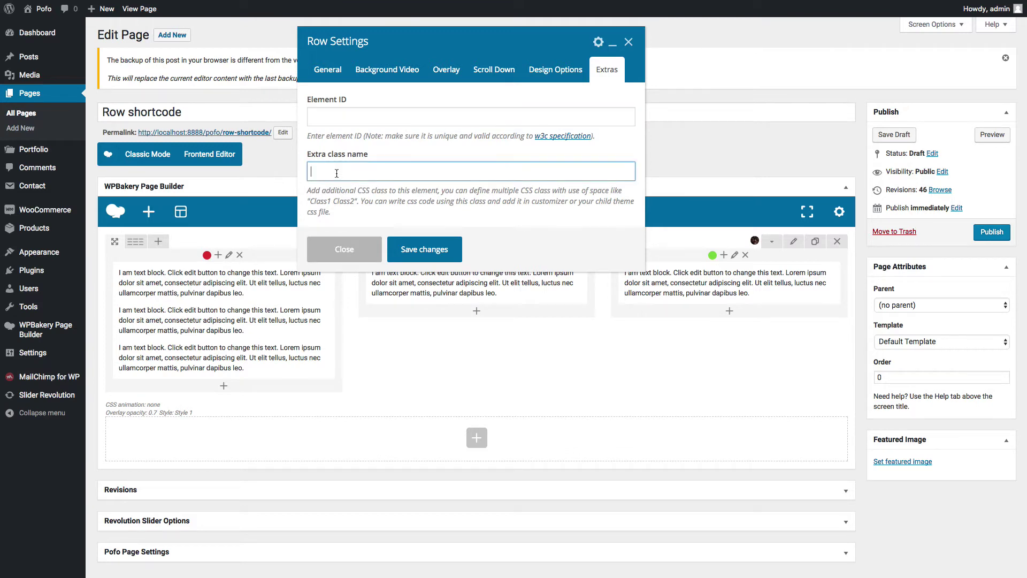